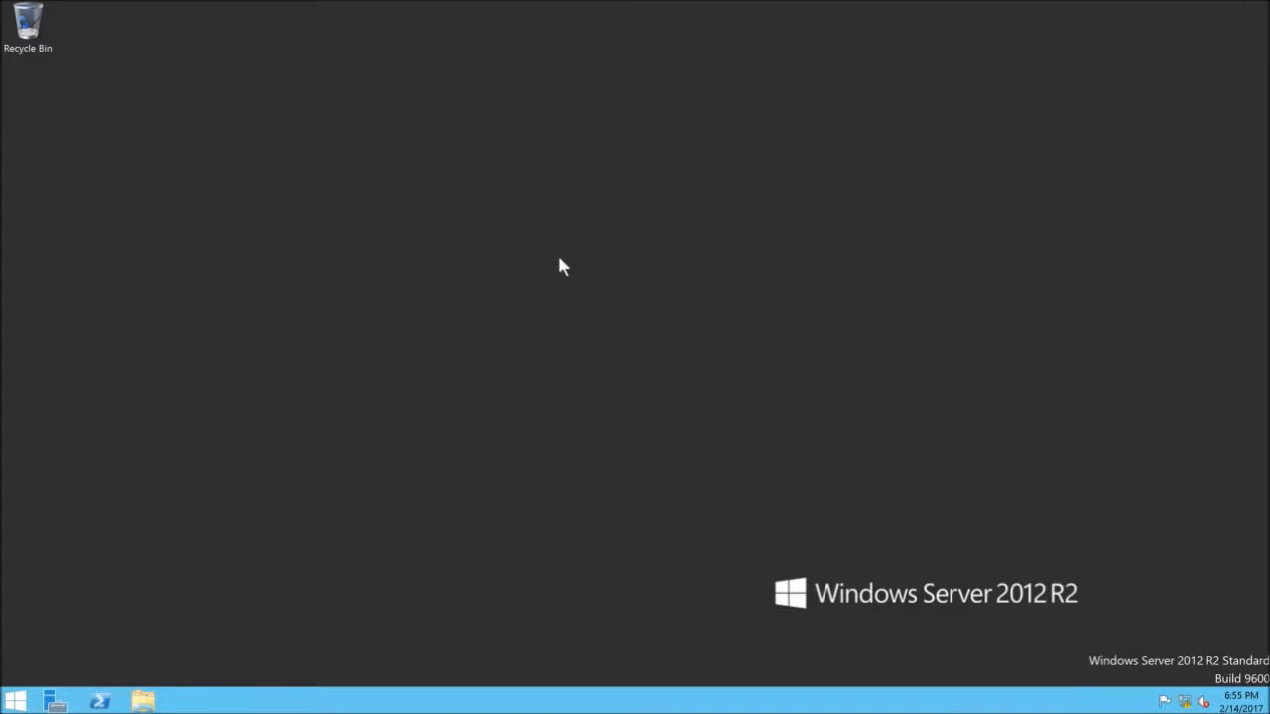
Step: Open Server Manager and check the Group Policy Management feature in the Add Roles and Features Wizard without installing anything
click(58, 701)
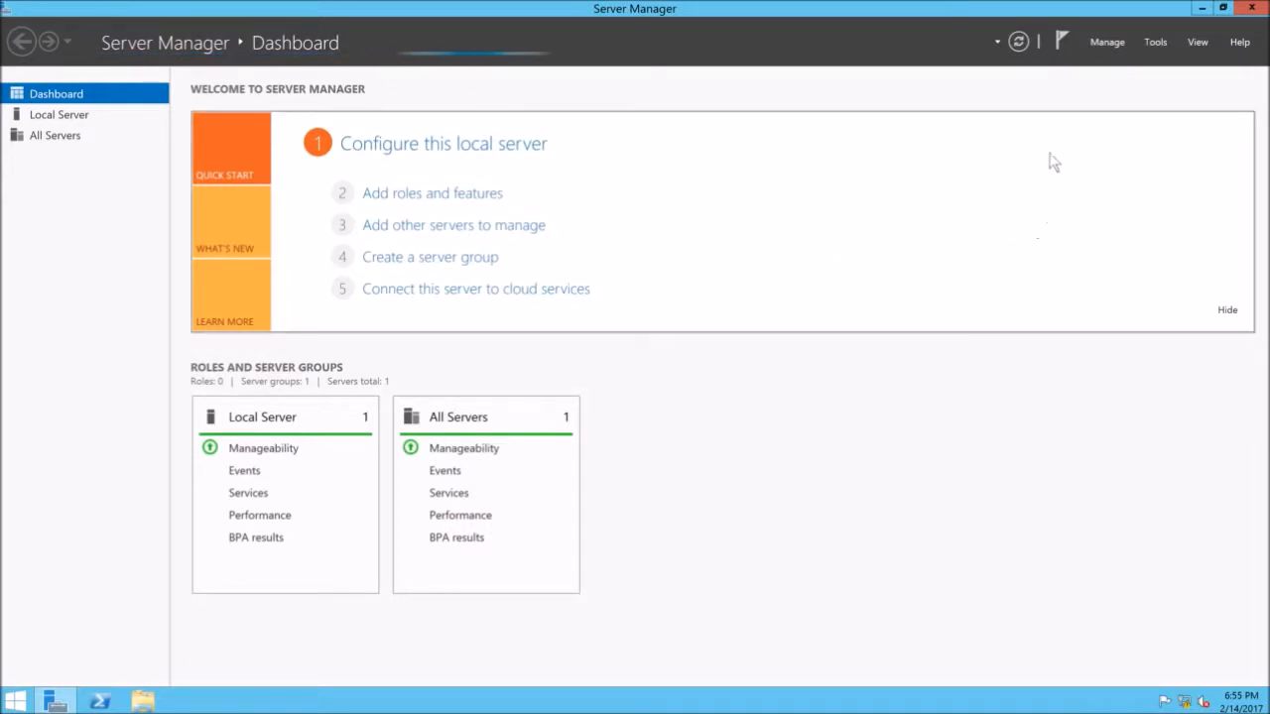
click(1107, 45)
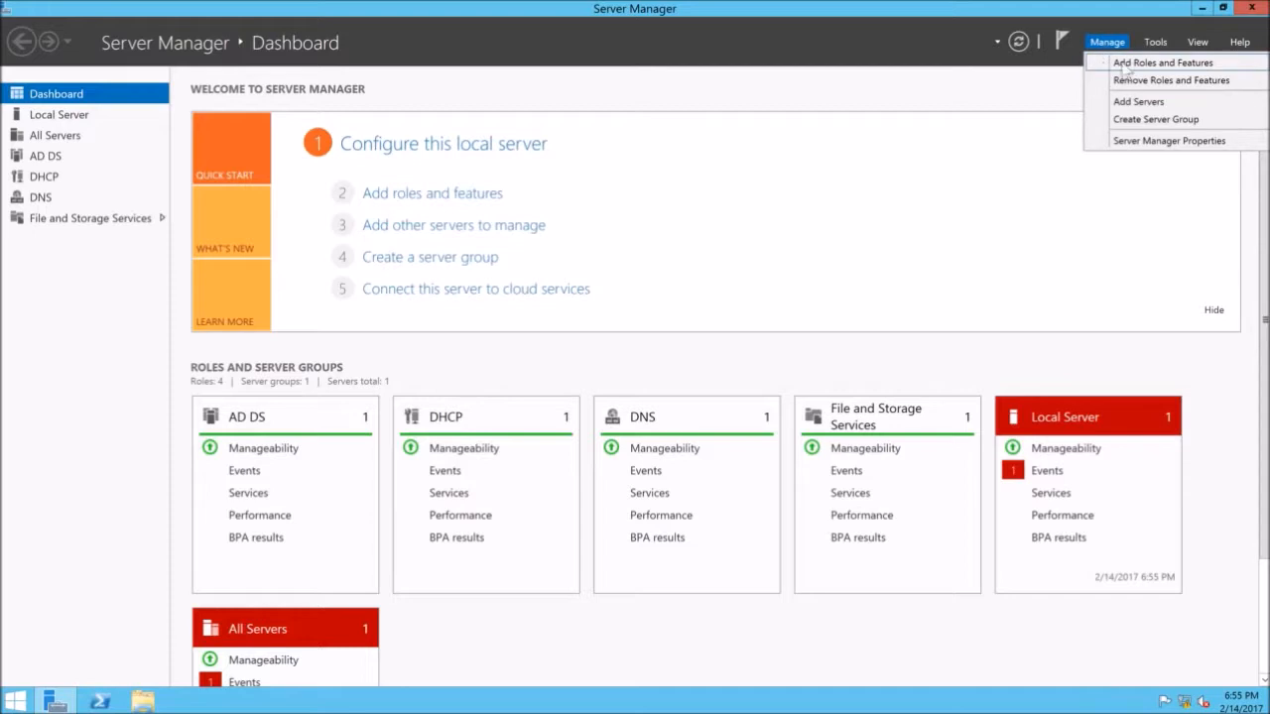
click(1124, 63)
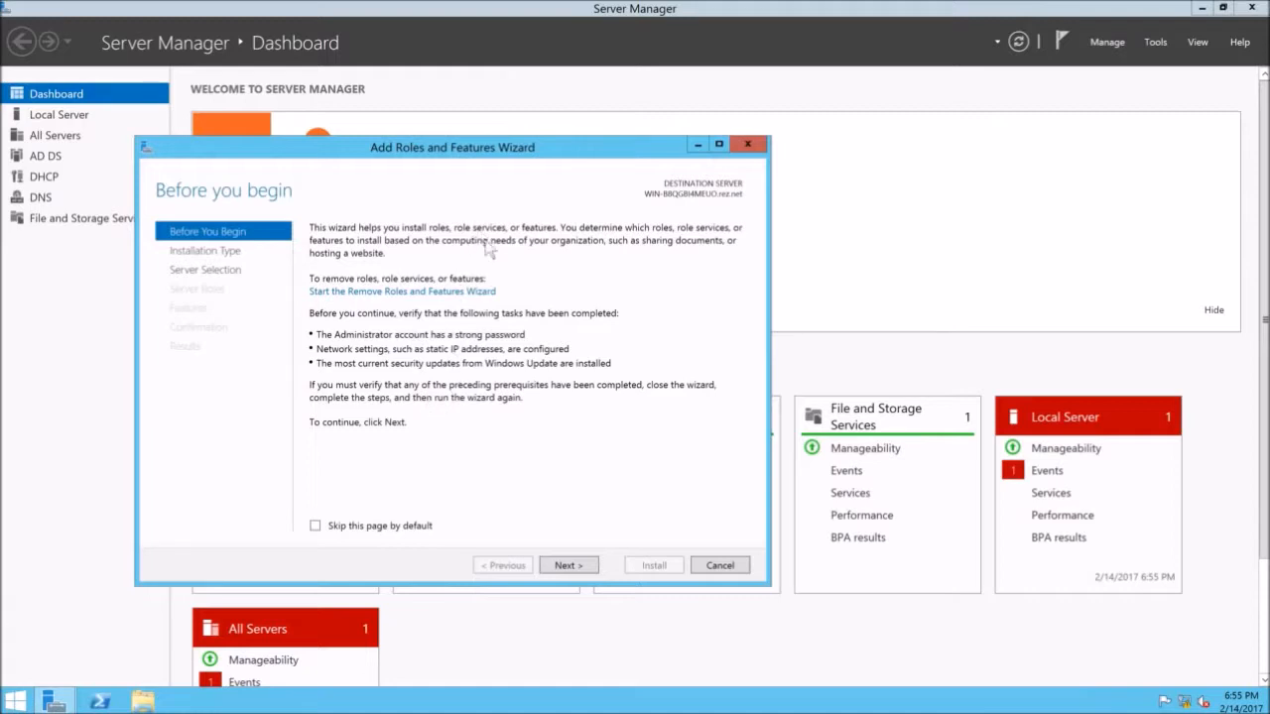
click(581, 568)
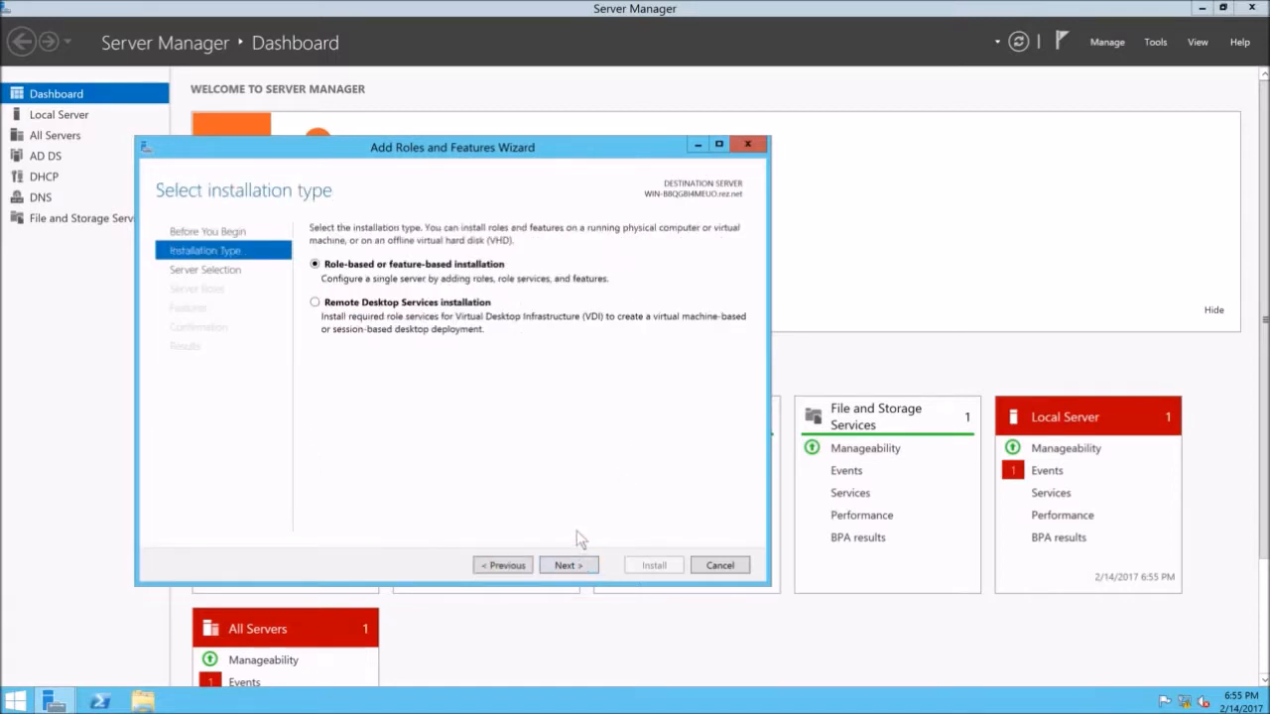
click(573, 572)
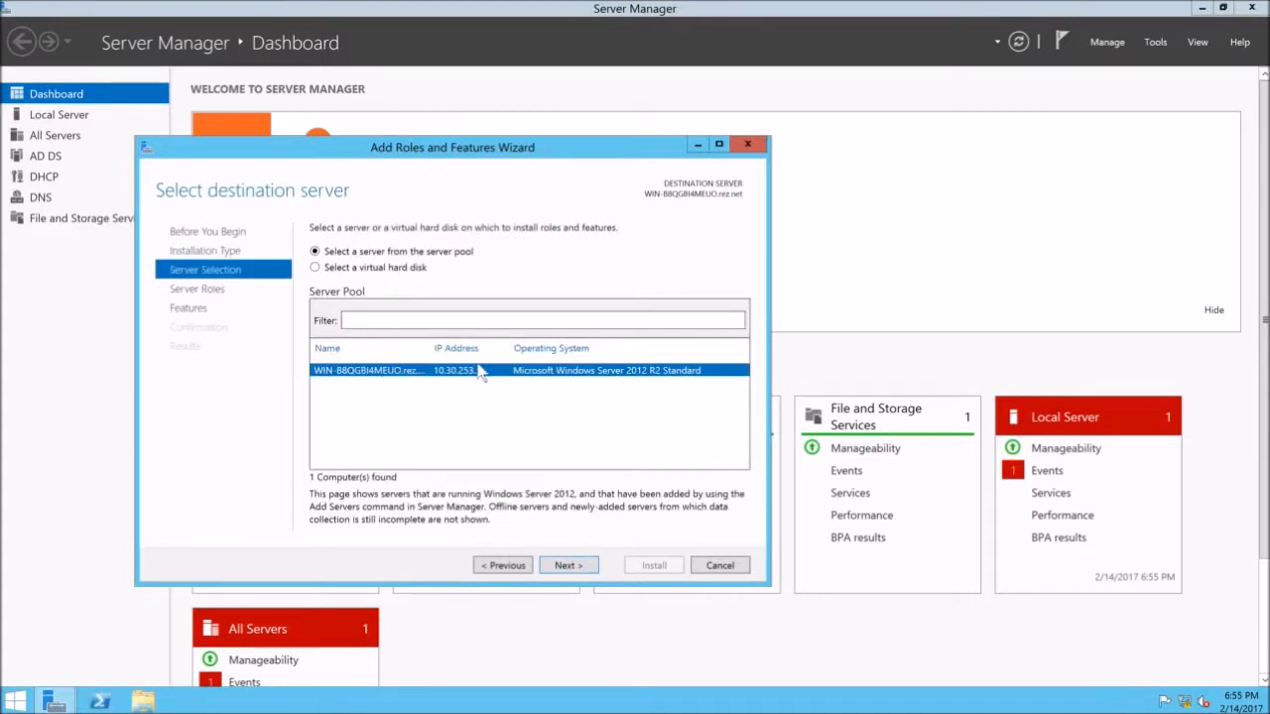
click(568, 567)
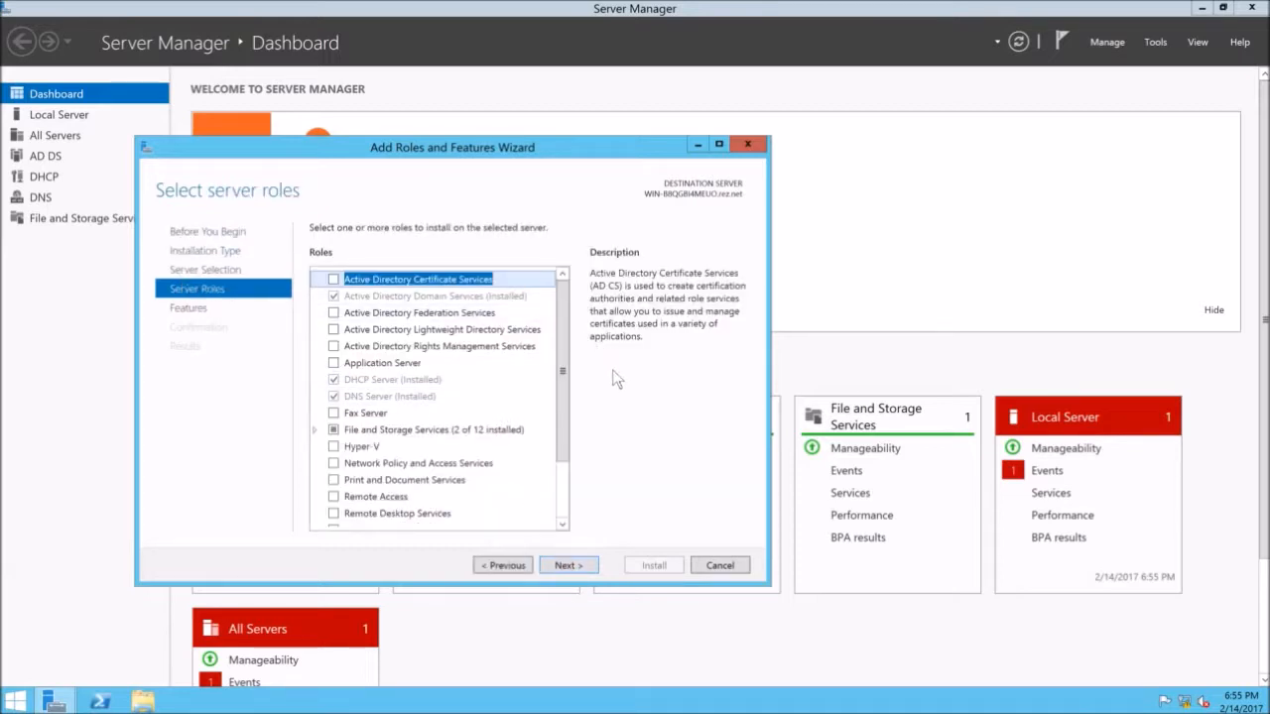
click(575, 565)
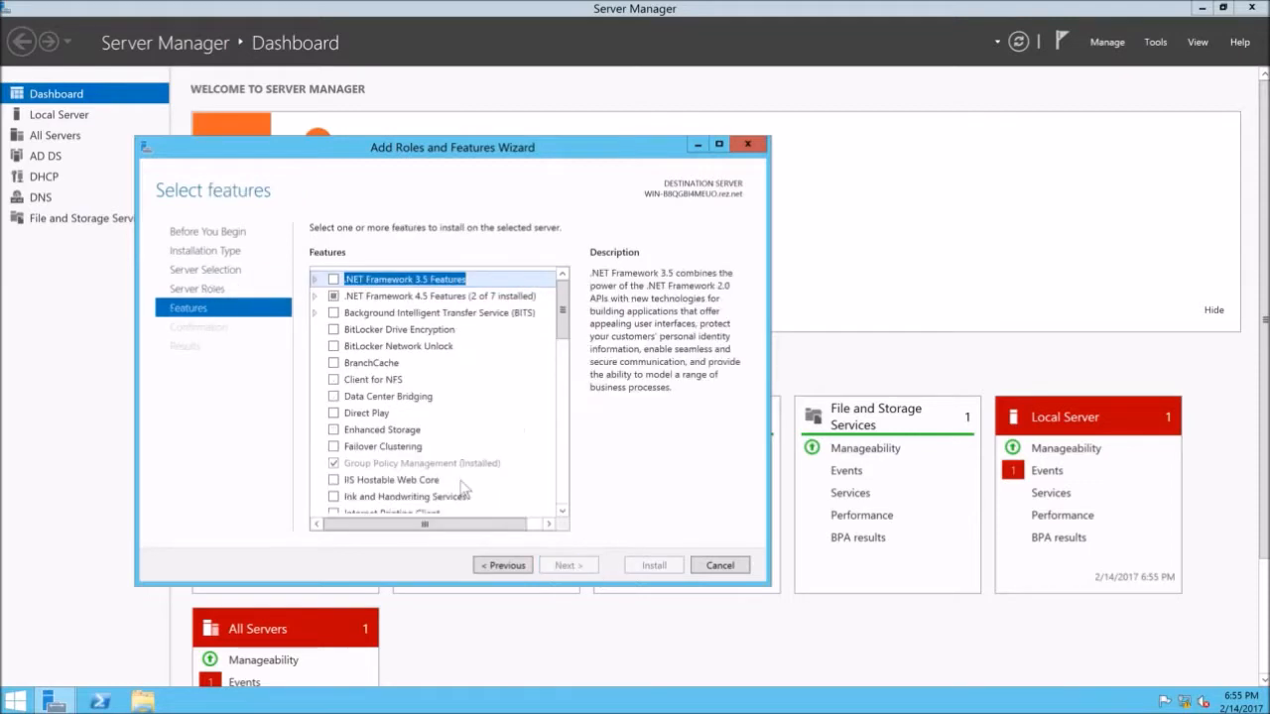
click(354, 470)
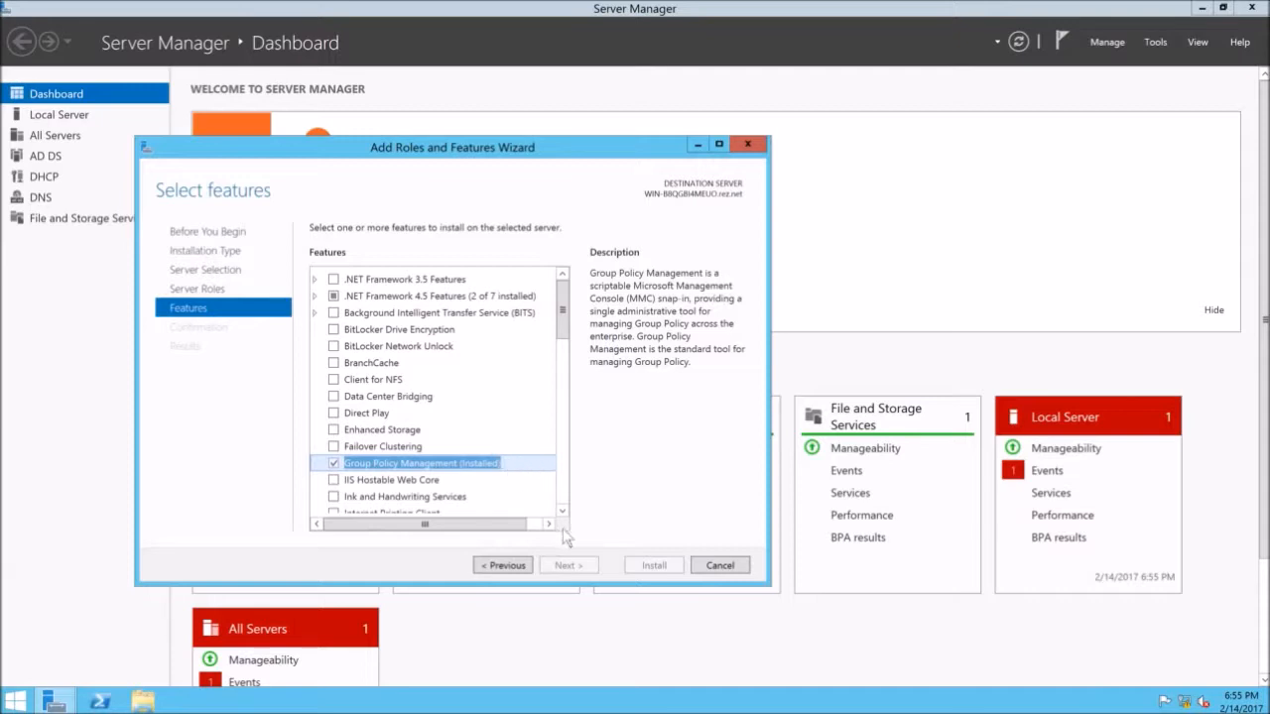
click(718, 567)
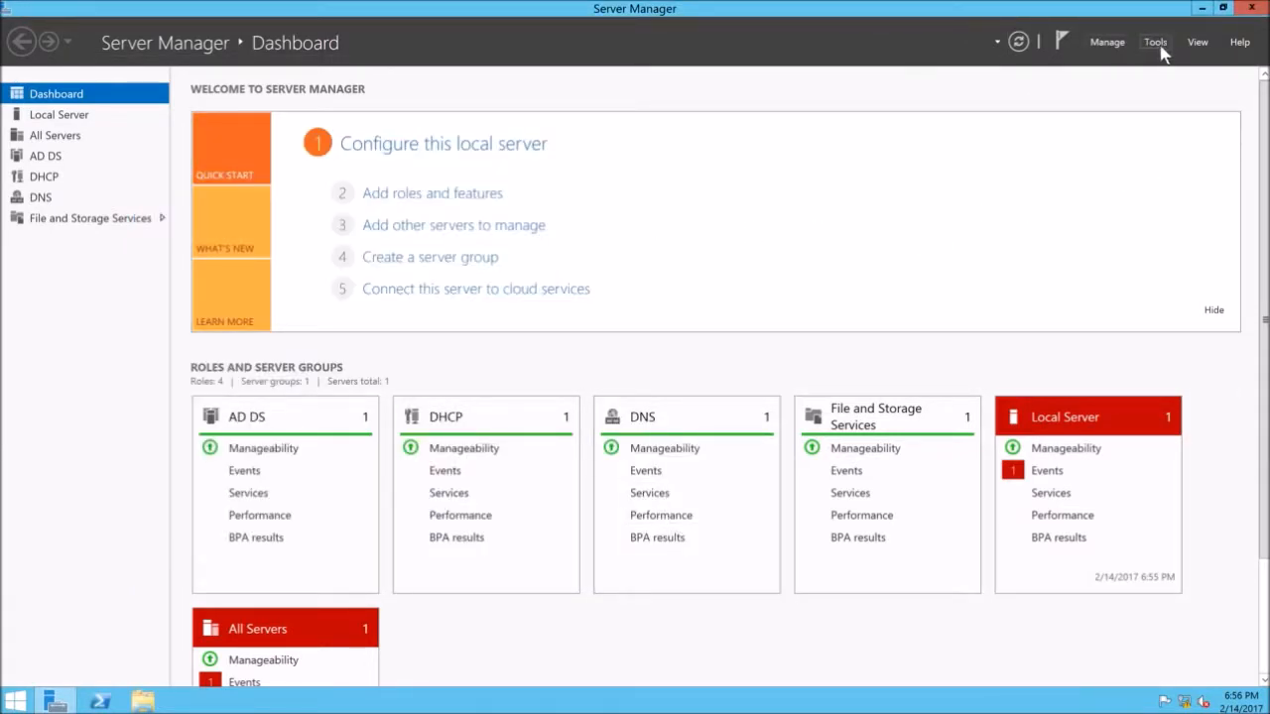
Step: Remove the Group Policy Management feature from the server with the Remove Roles and Features Wizard
click(1107, 43)
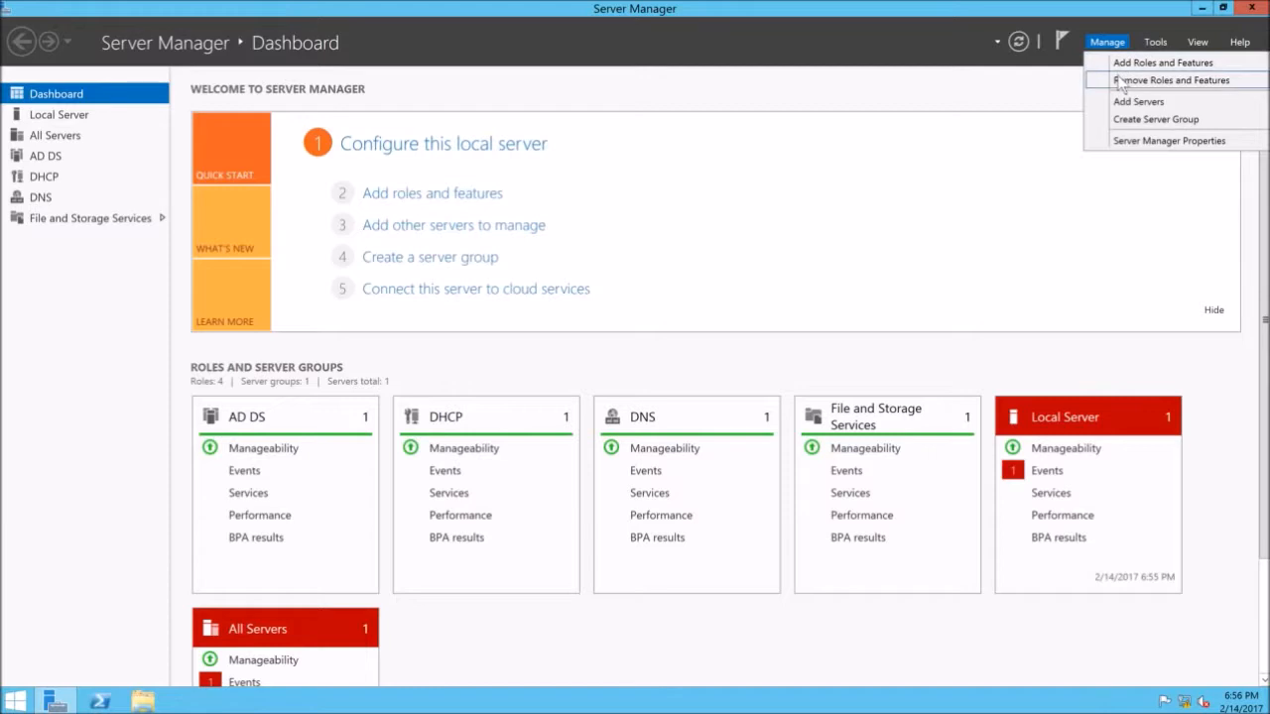
click(1120, 82)
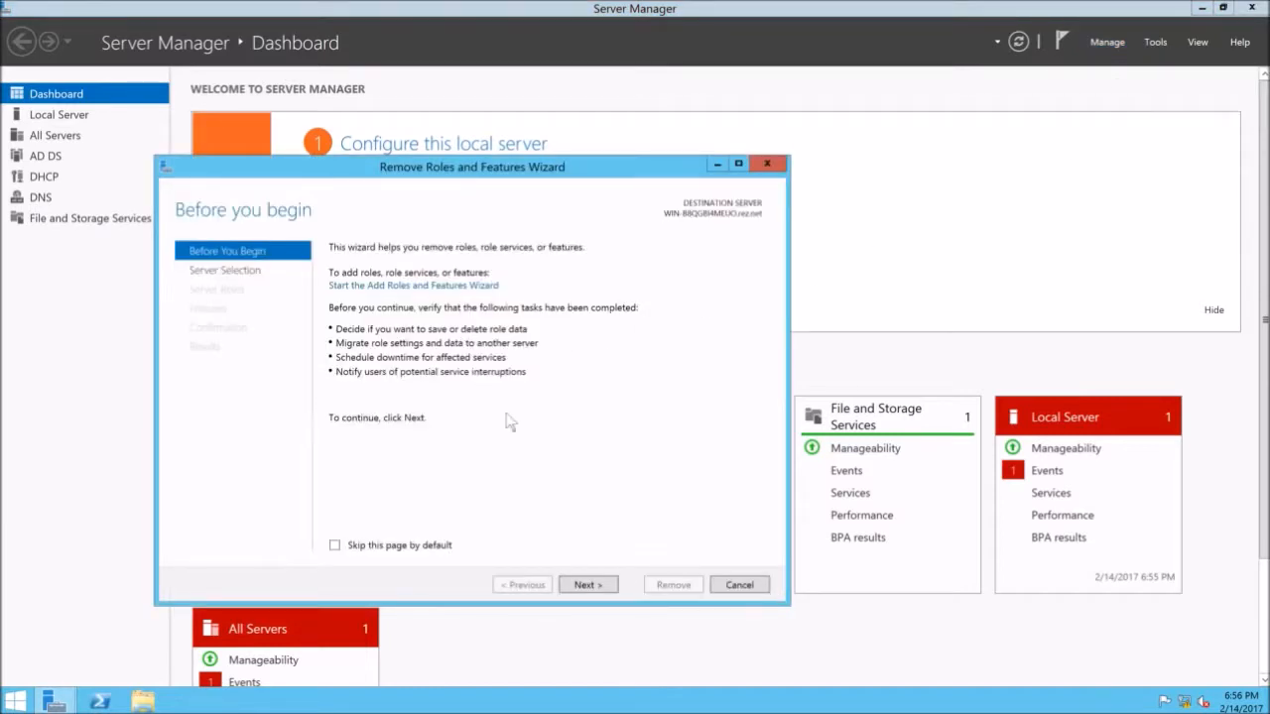
click(587, 585)
click(588, 585)
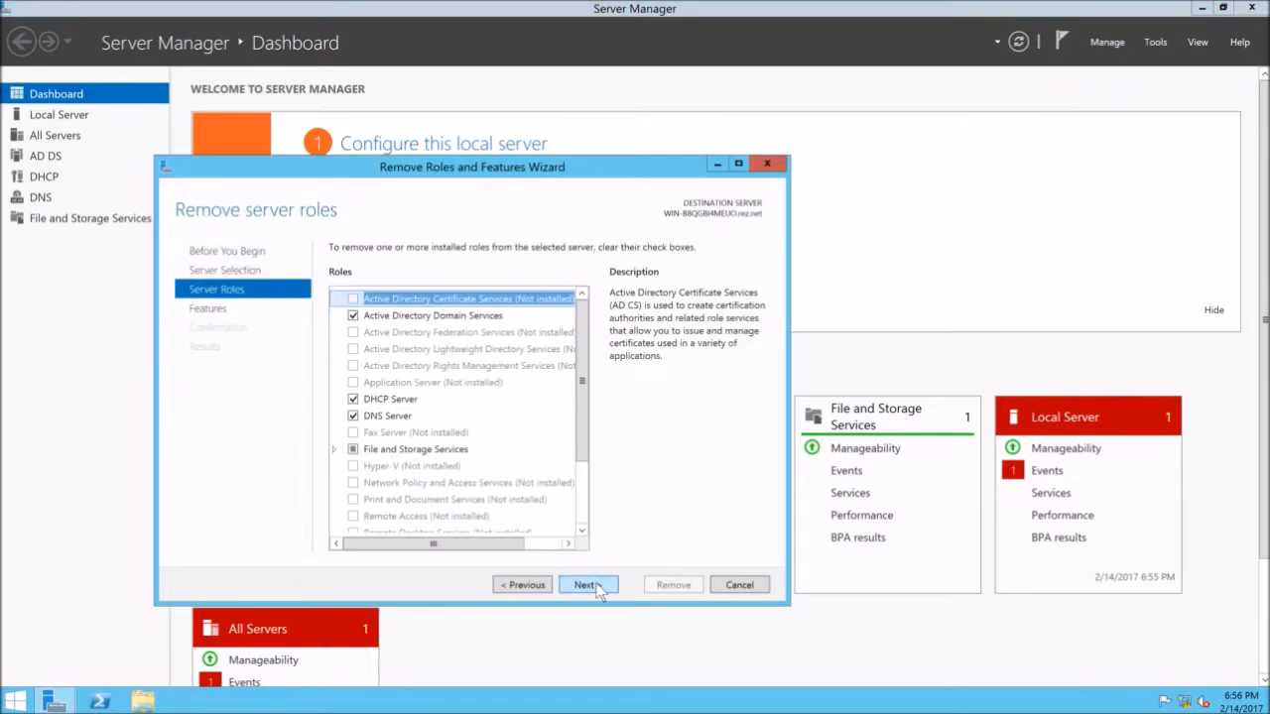
click(588, 585)
click(353, 482)
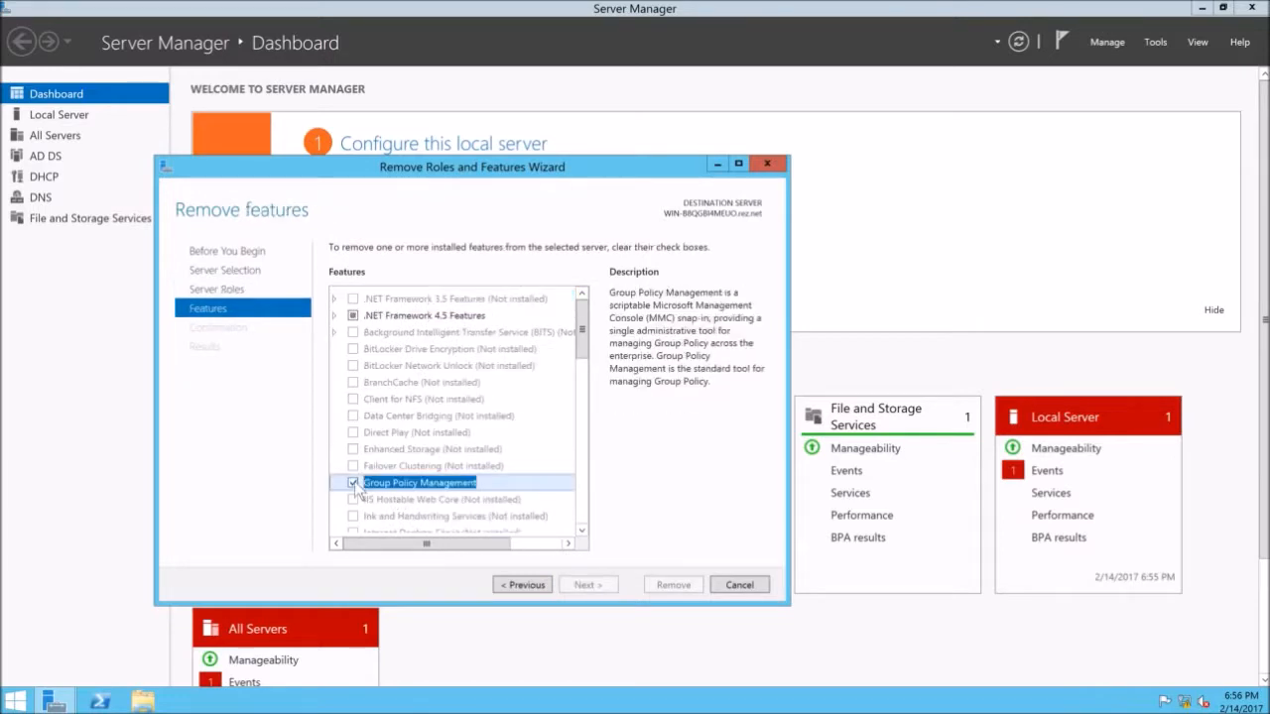
click(590, 585)
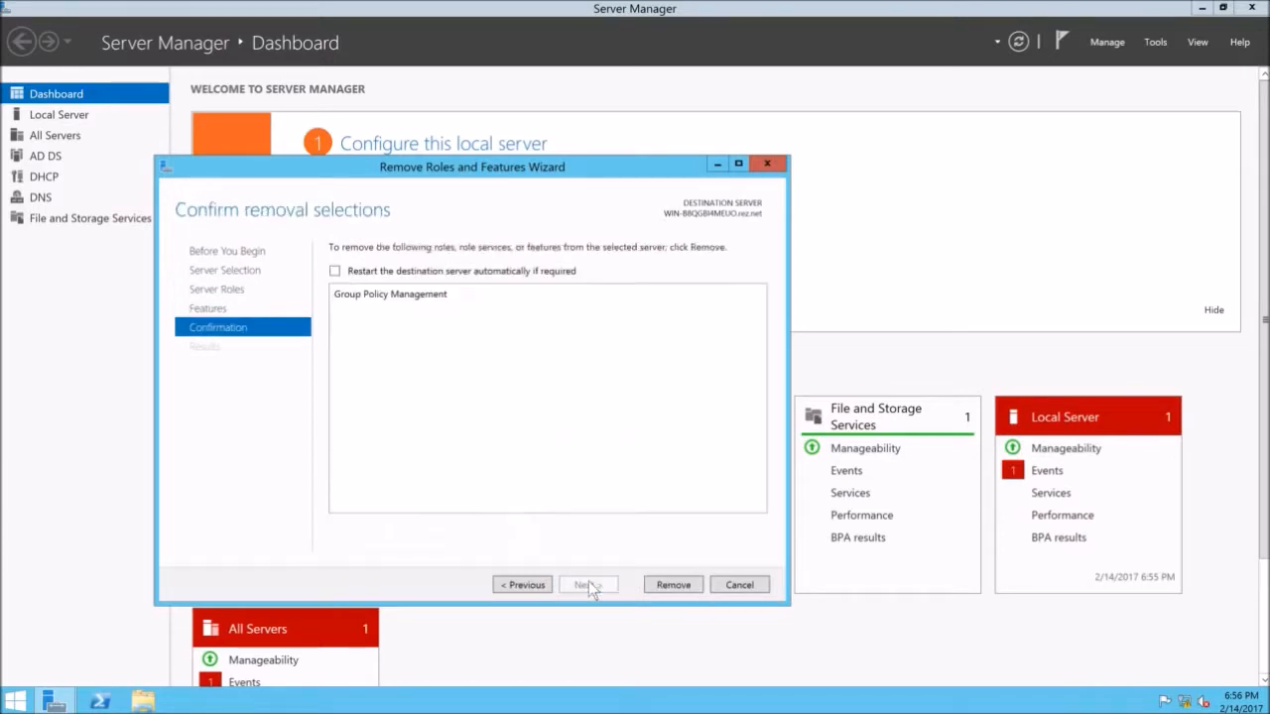
click(673, 587)
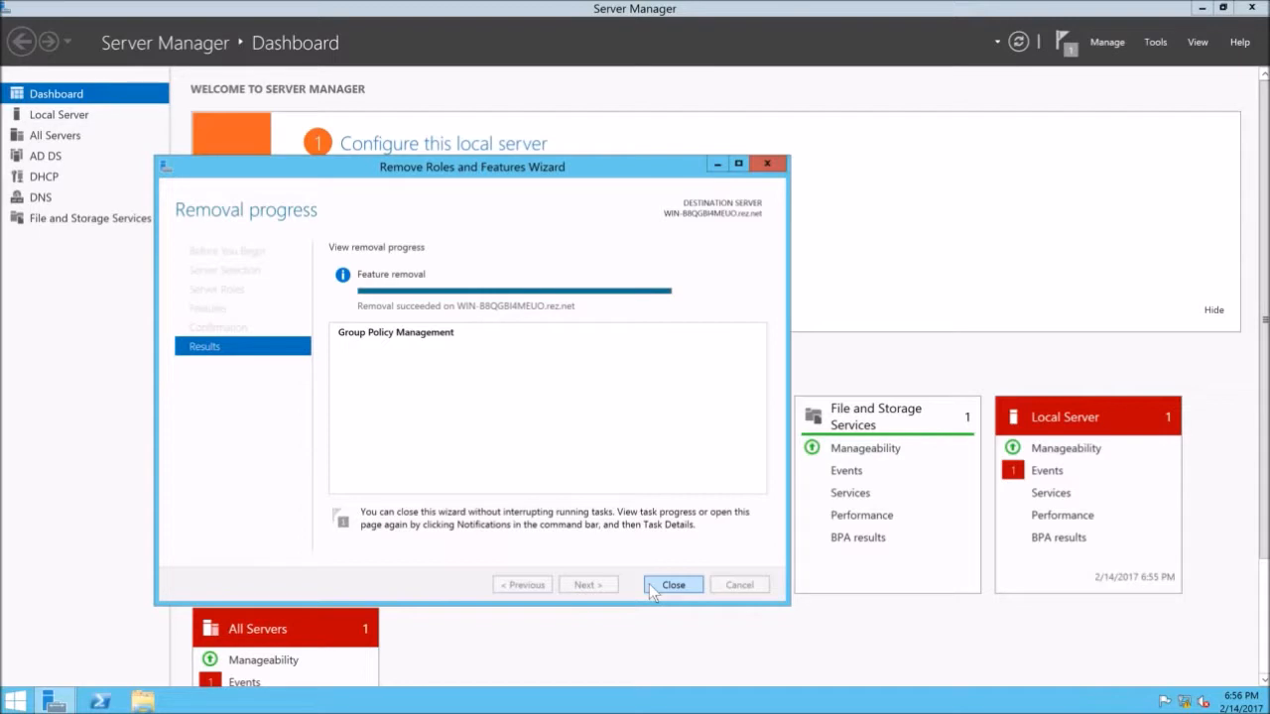
click(662, 586)
Step: Install the Group Policy Management feature on the local server as a role-based or feature-based installation
click(1159, 44)
click(1105, 41)
click(1105, 41)
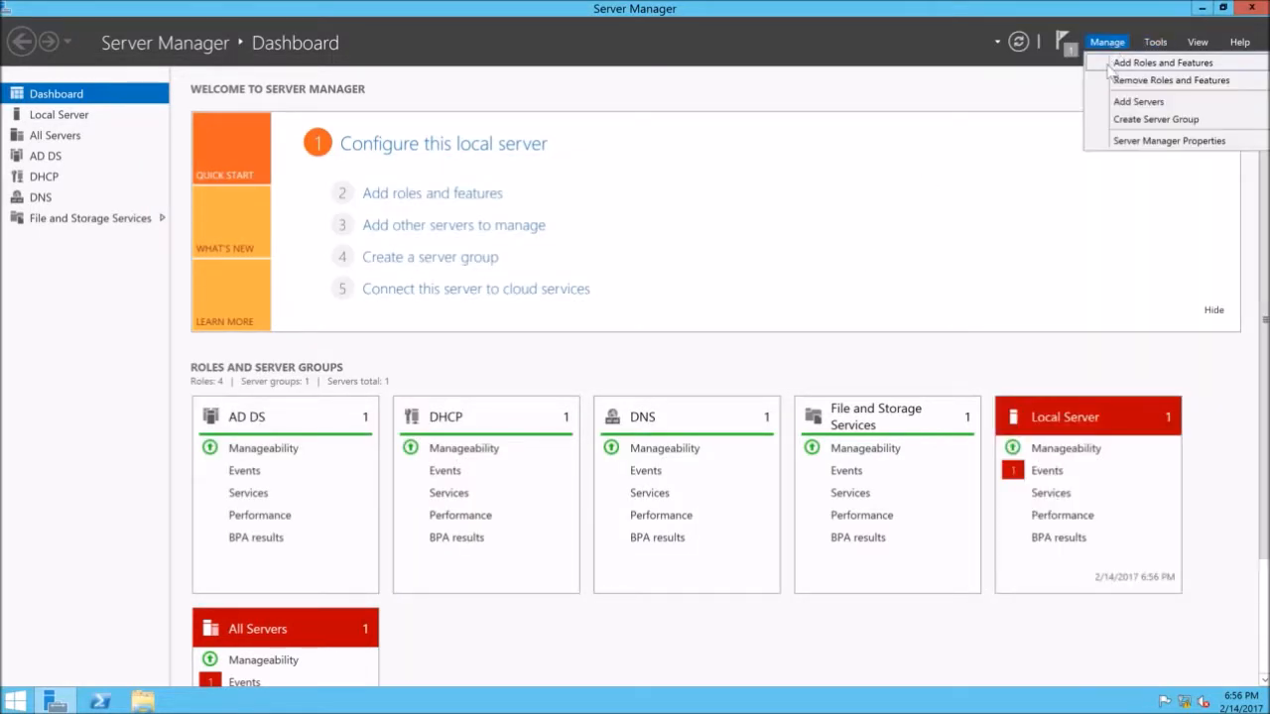
click(1116, 63)
click(452, 449)
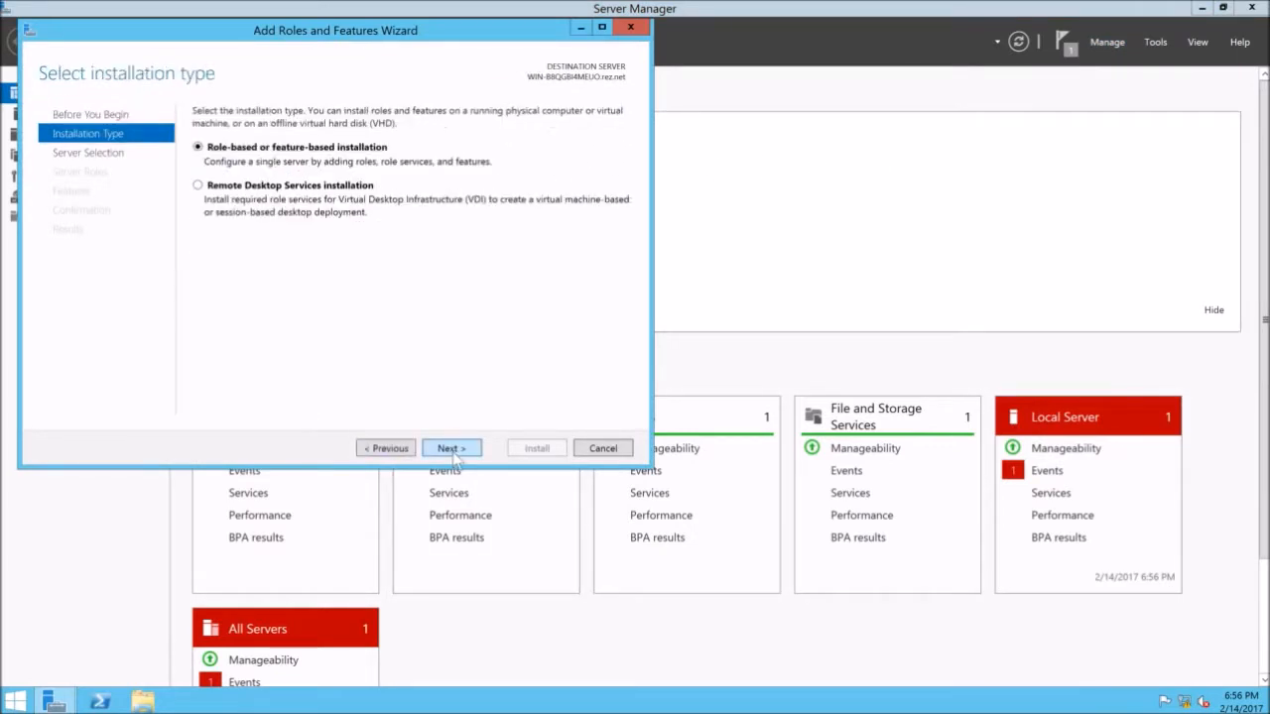
click(452, 448)
click(452, 448)
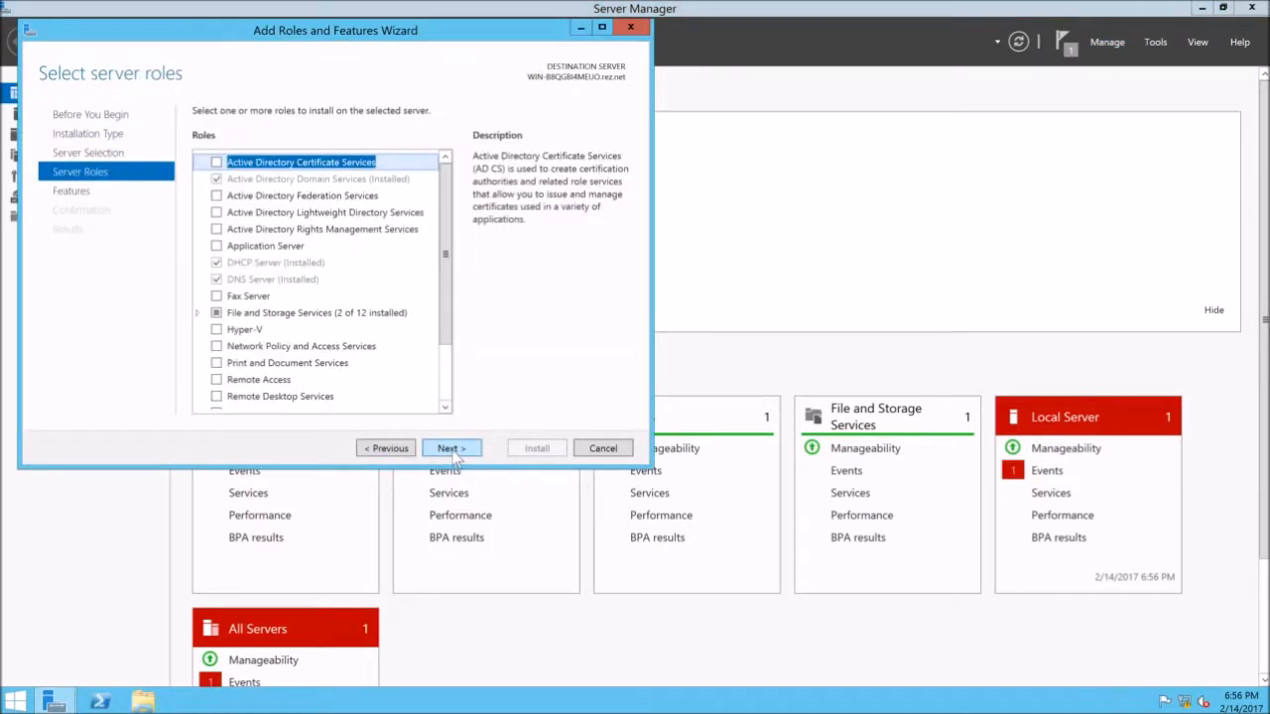
click(453, 449)
click(217, 346)
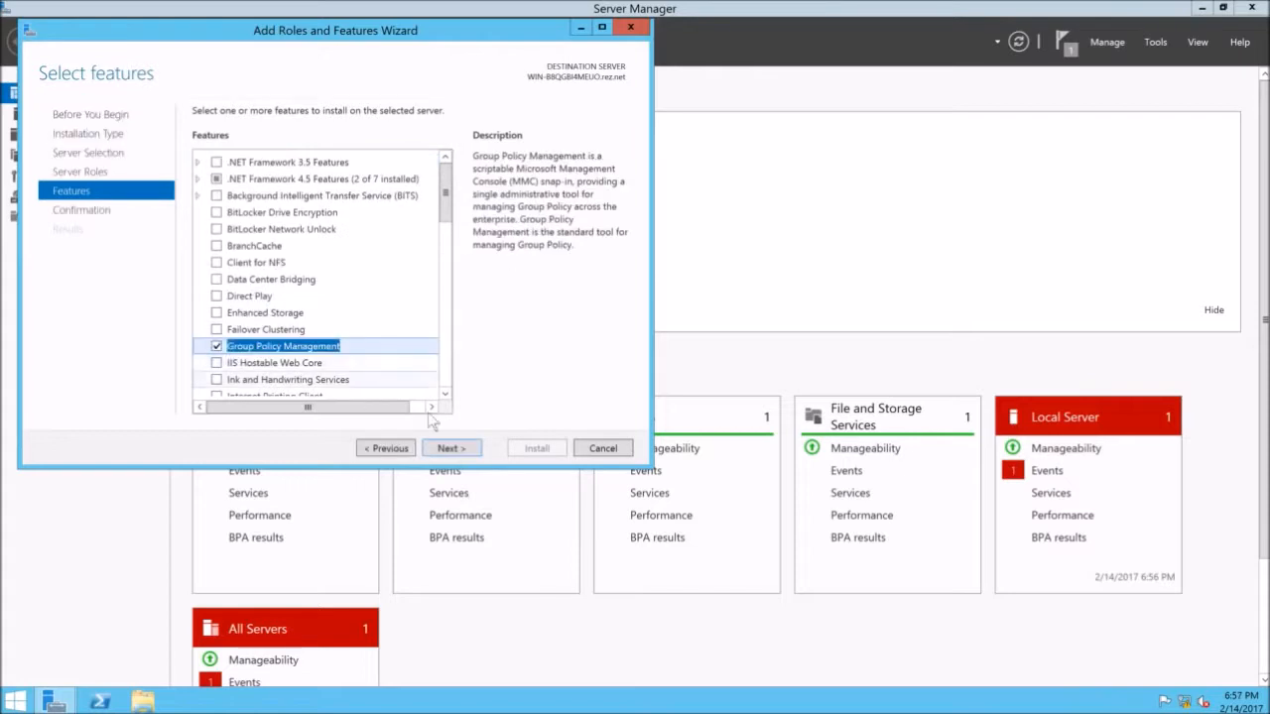
click(451, 449)
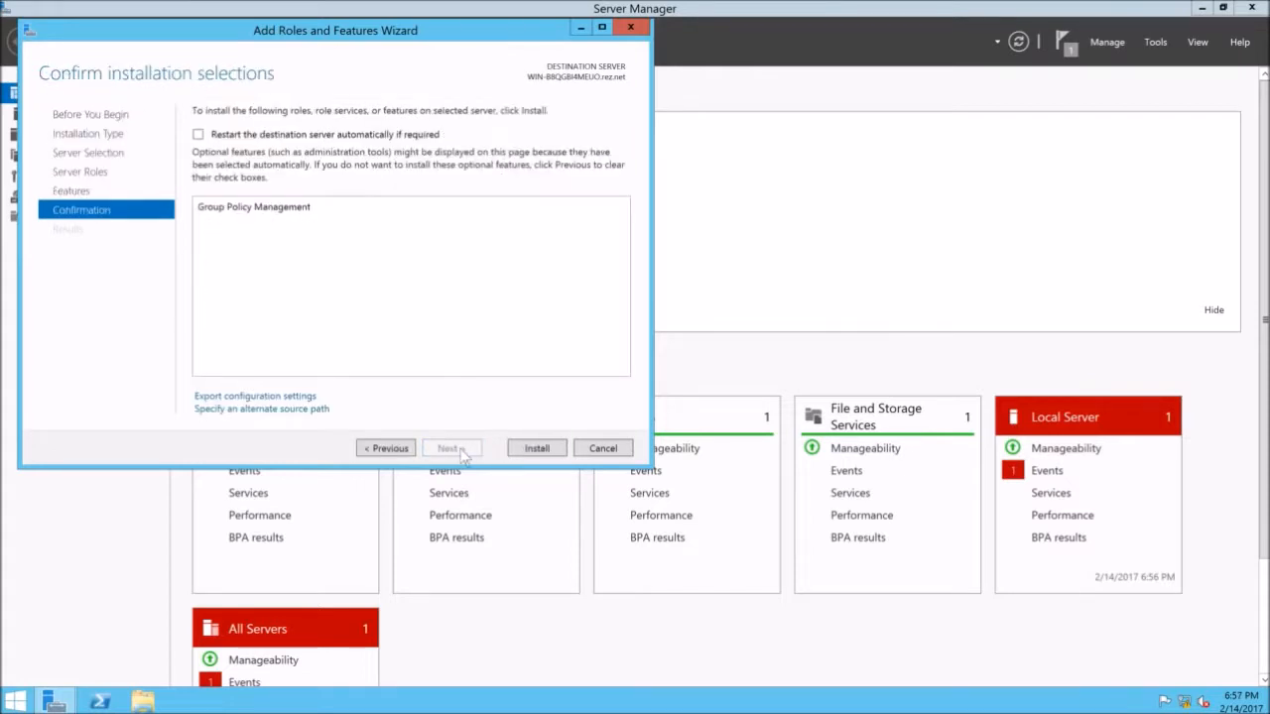
click(528, 448)
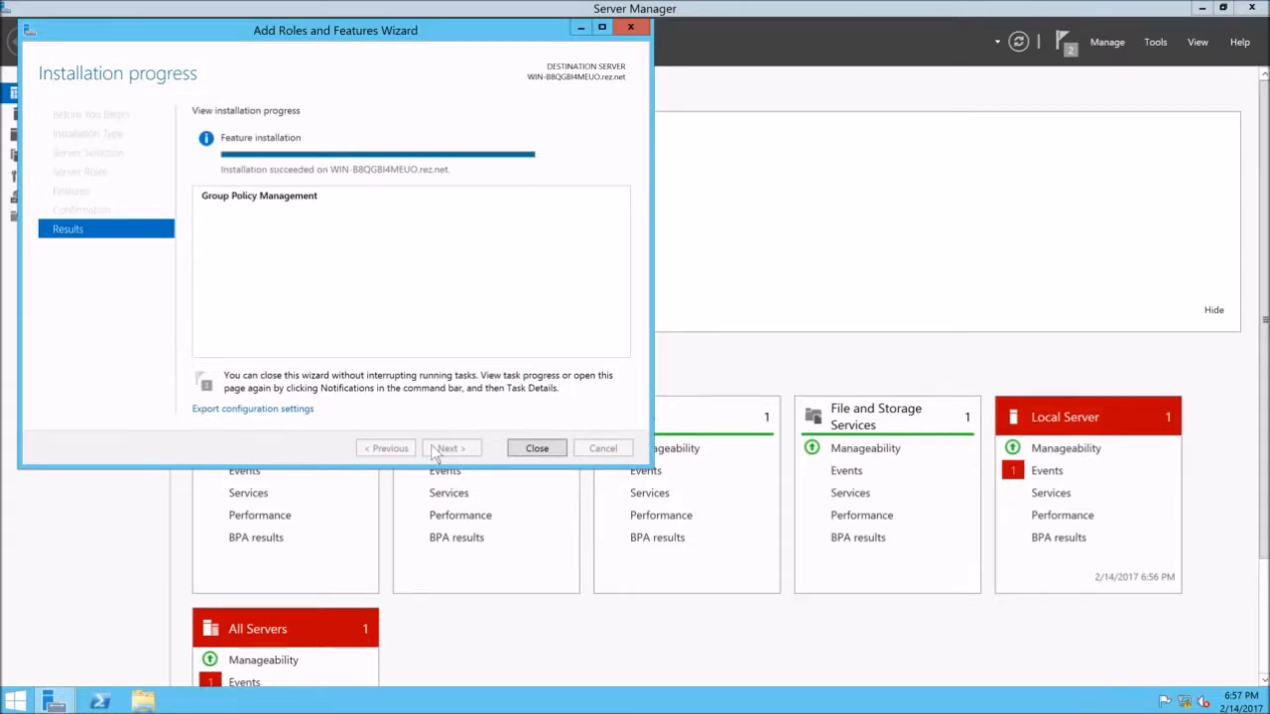
click(529, 448)
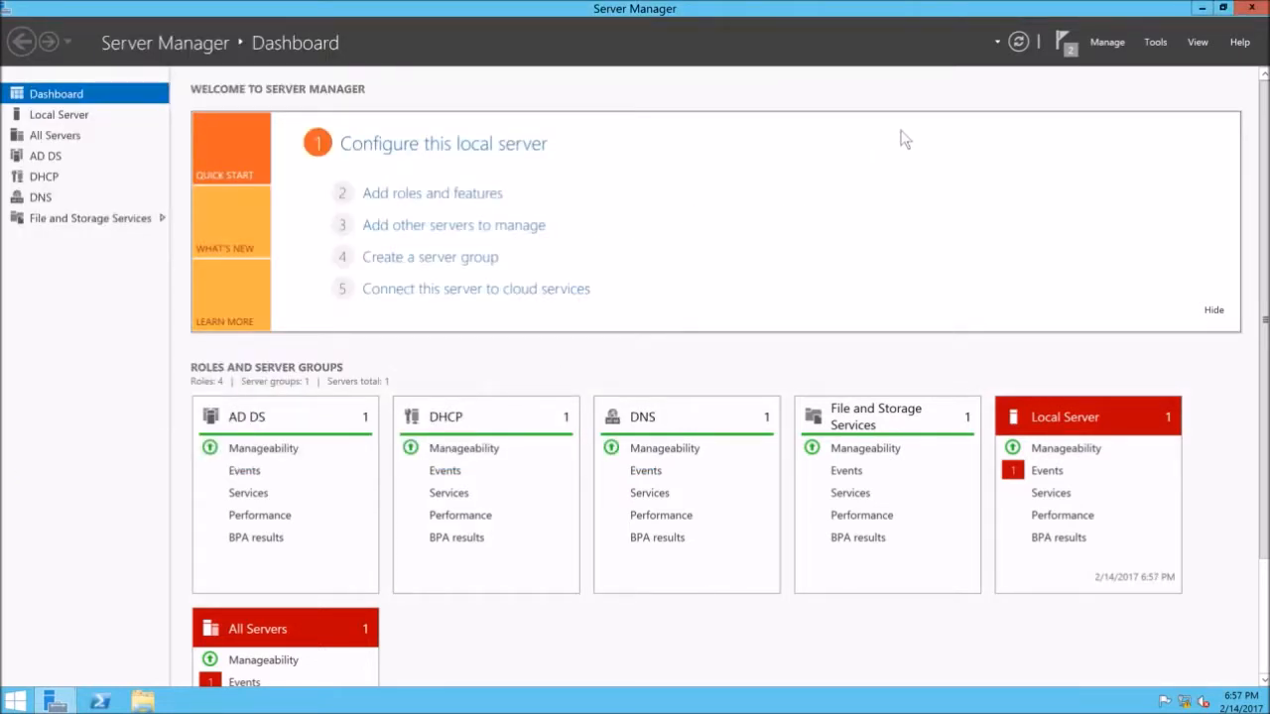
Step: Open the Group Policy Management console maximized, expand the forest down to the rez.net domain's contents, and widen the tree pane
click(1148, 47)
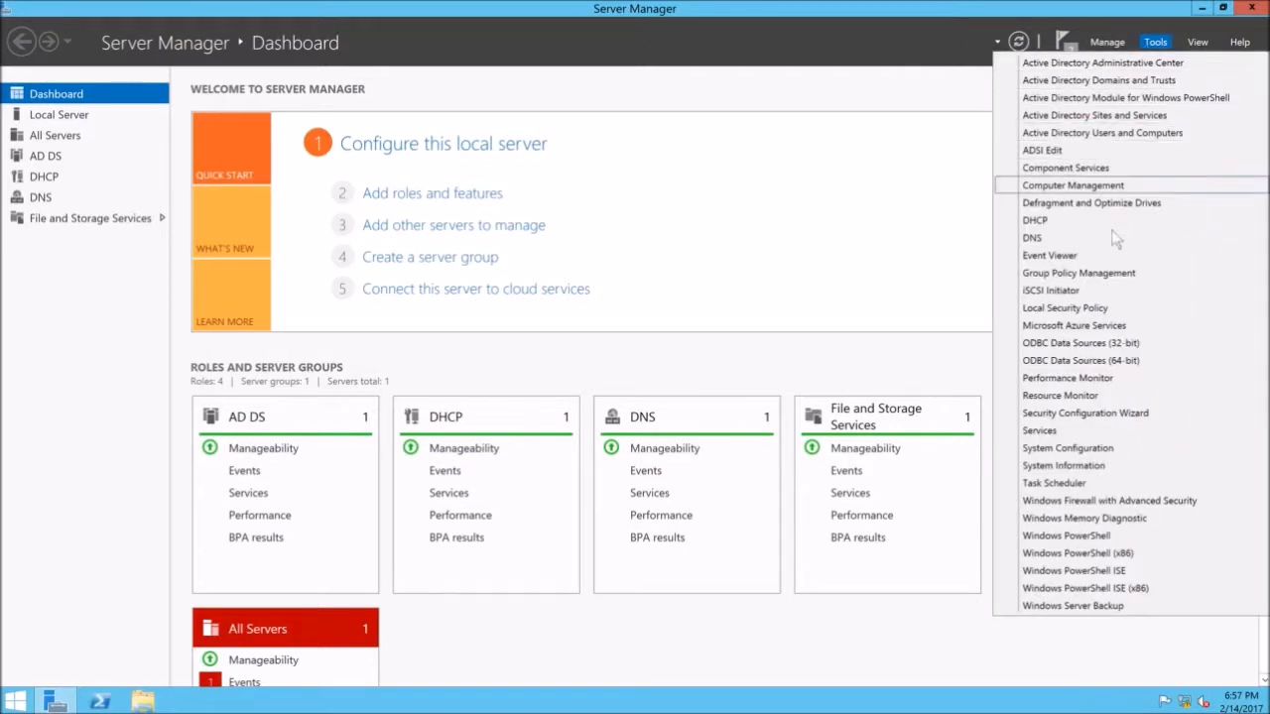
click(1101, 274)
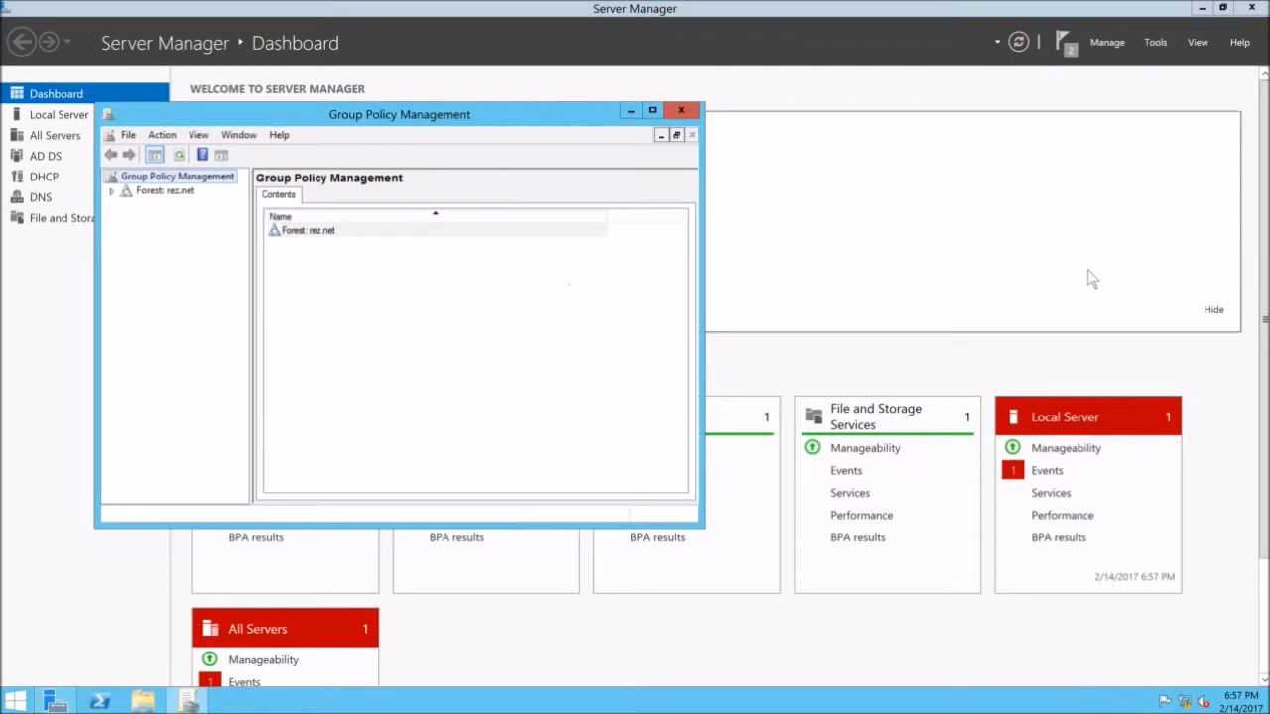
click(652, 110)
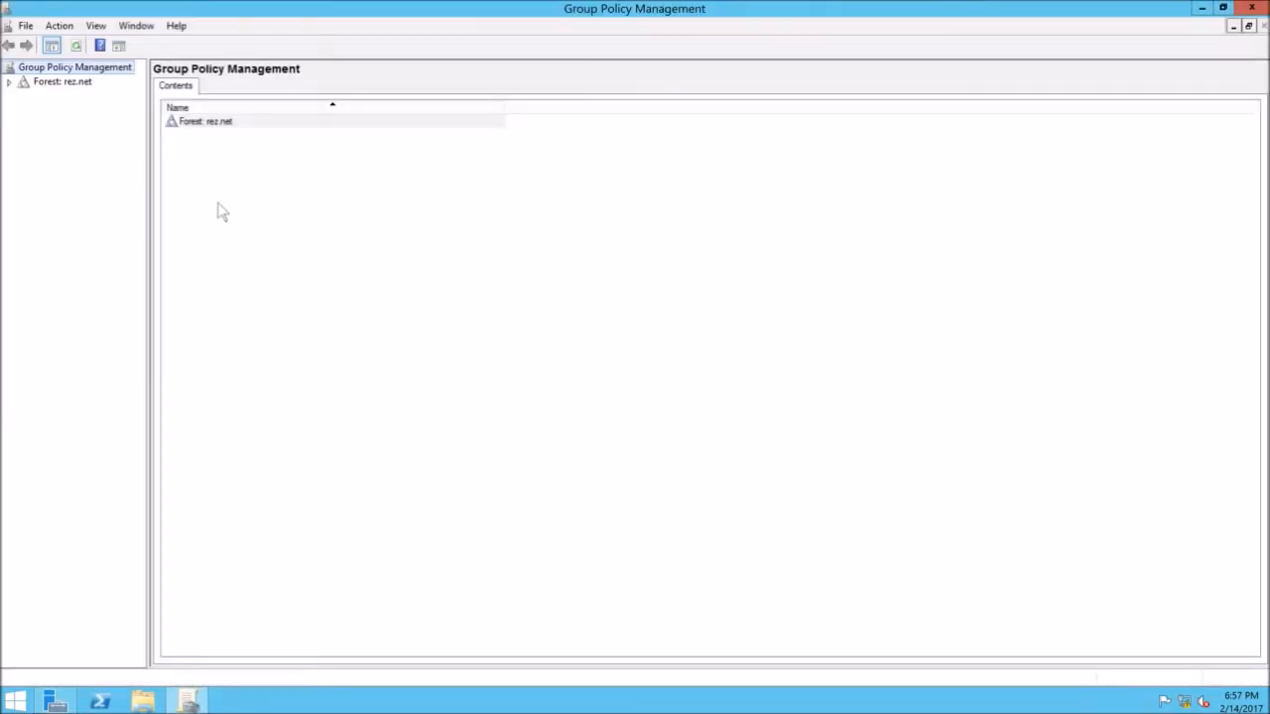
click(10, 82)
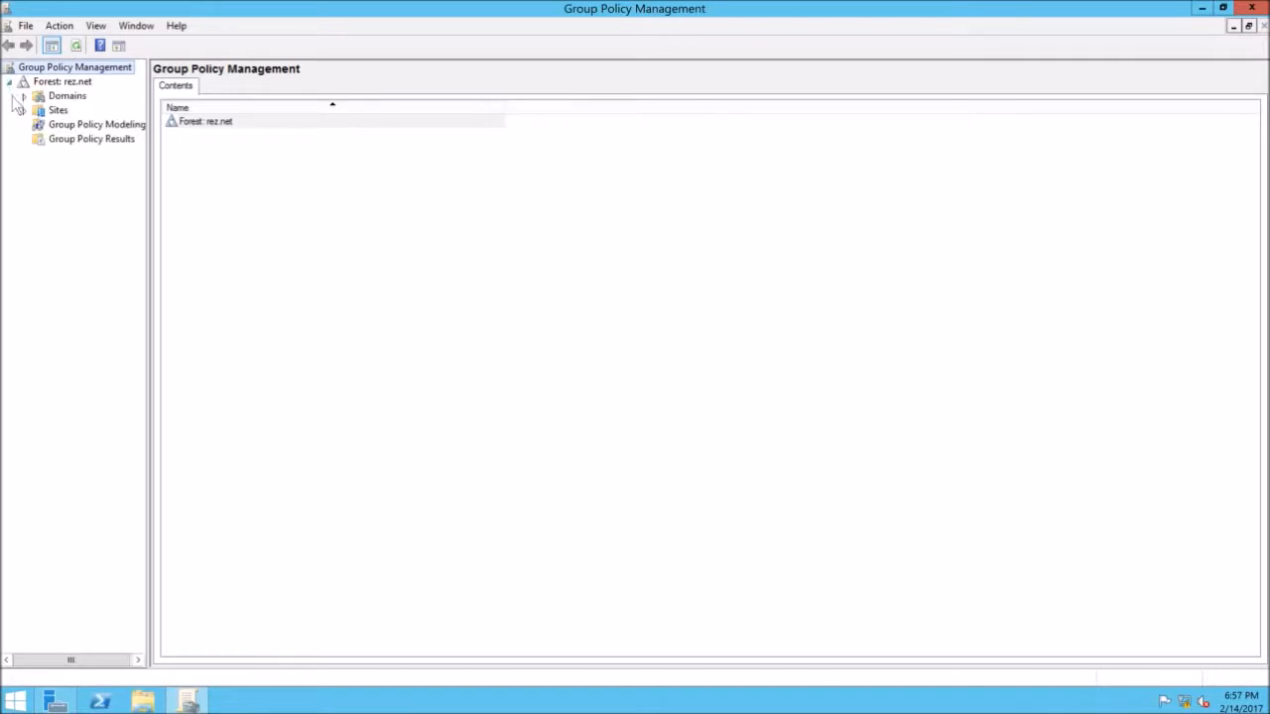
click(23, 97)
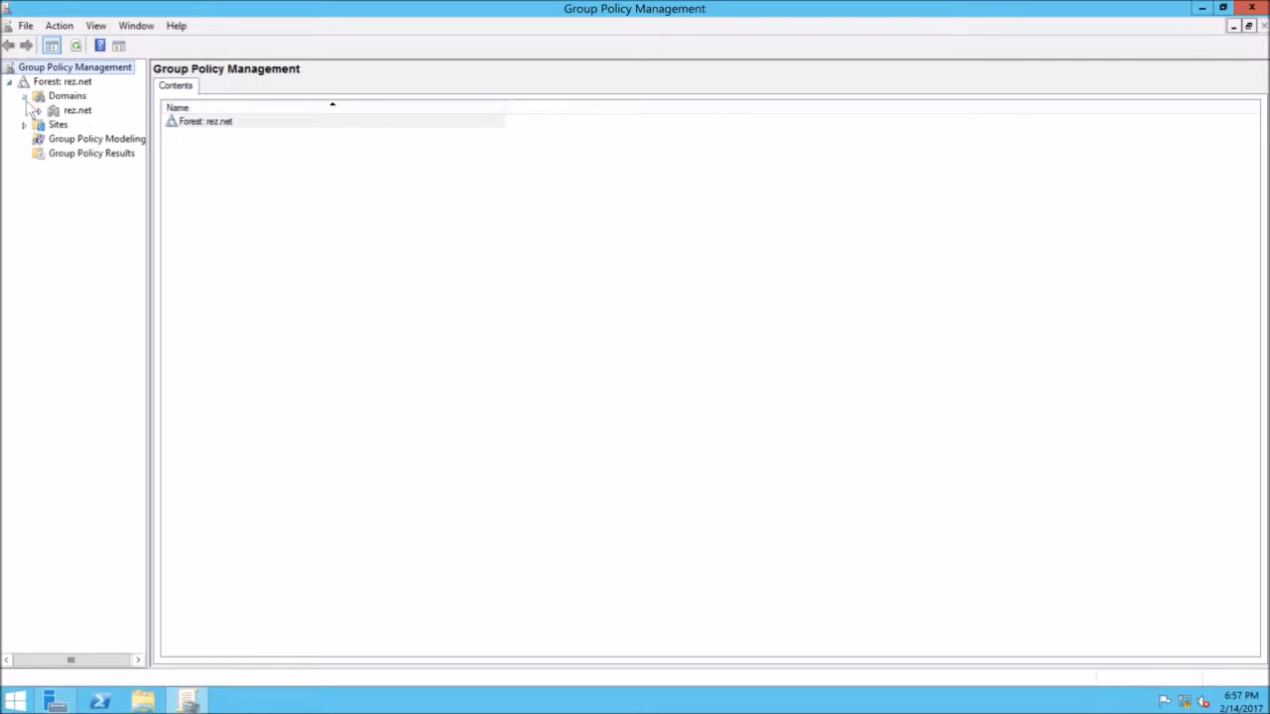
click(38, 111)
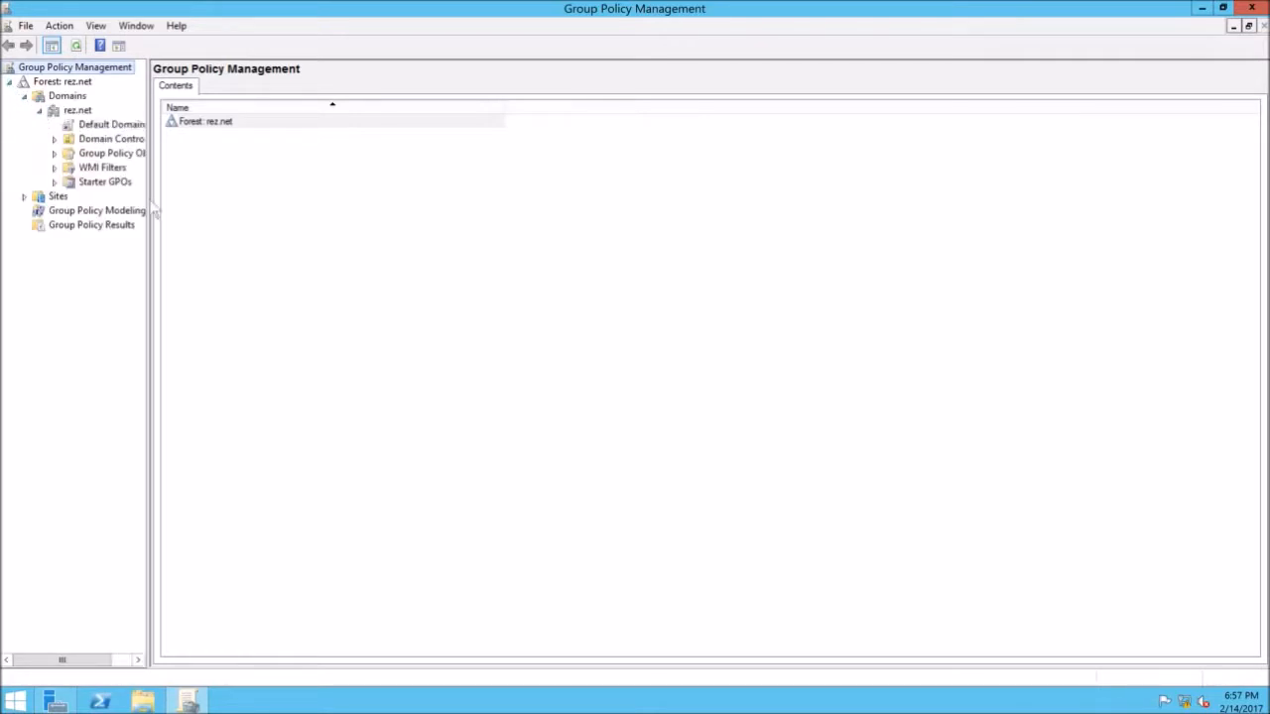
drag(154, 209, 250, 210)
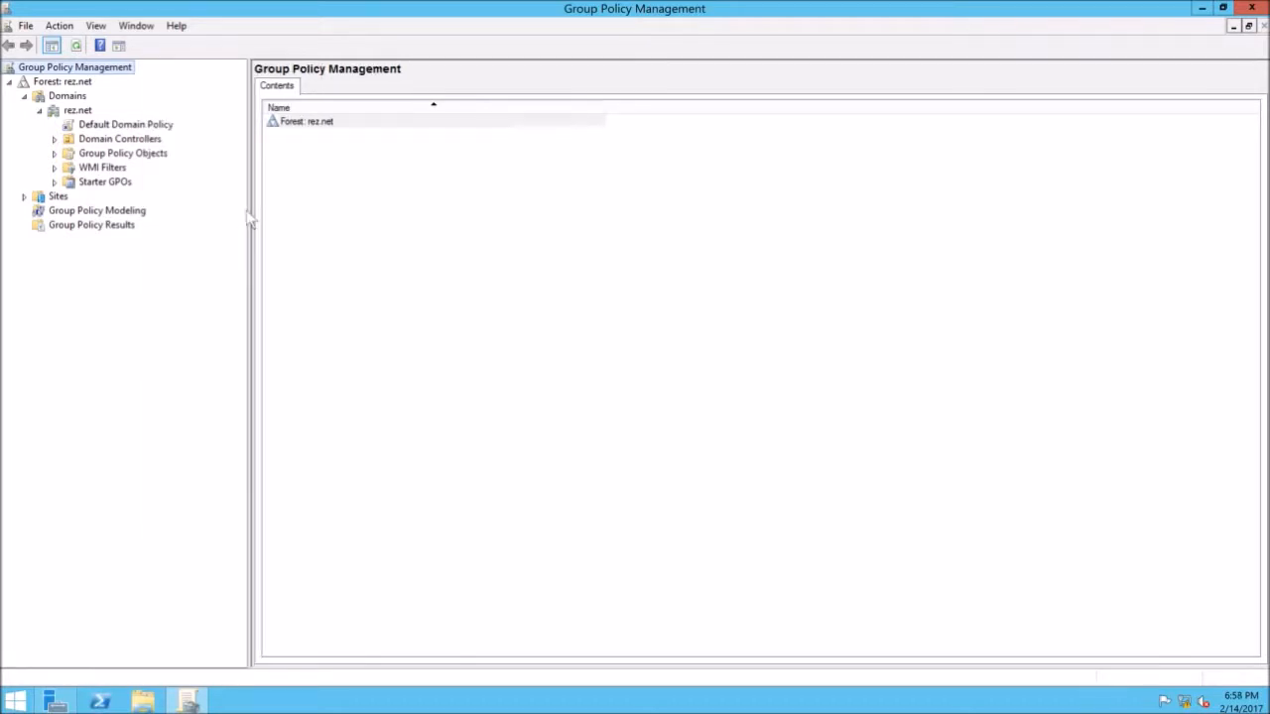
Step: Create a GPO named "prevent homepage" in the rez.net domain and link it there
right_click(76, 115)
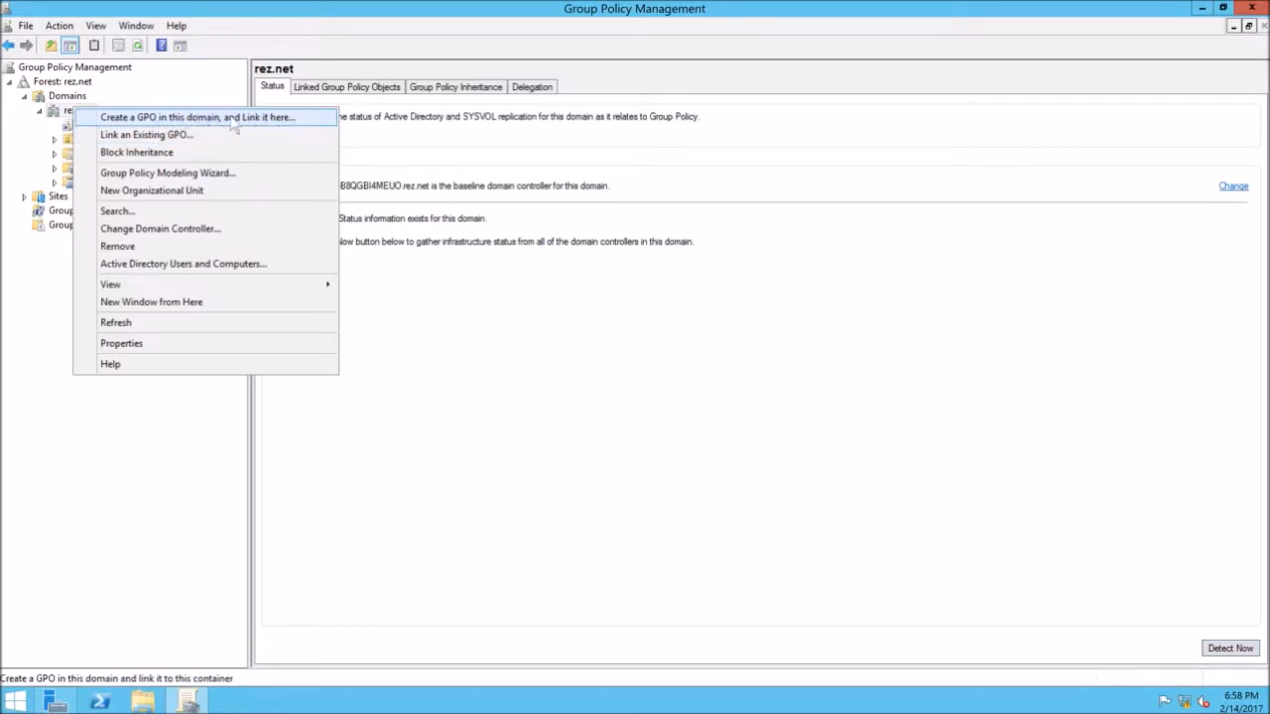
click(296, 115)
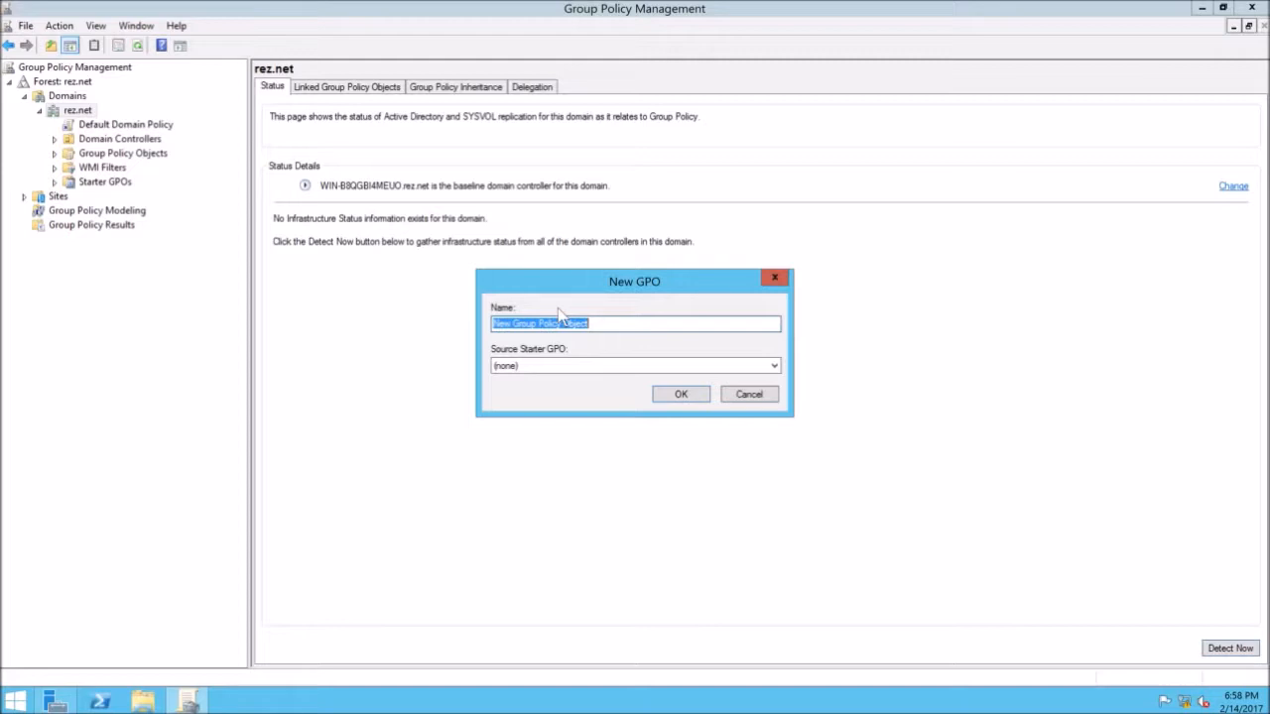
text(prevent homepage)
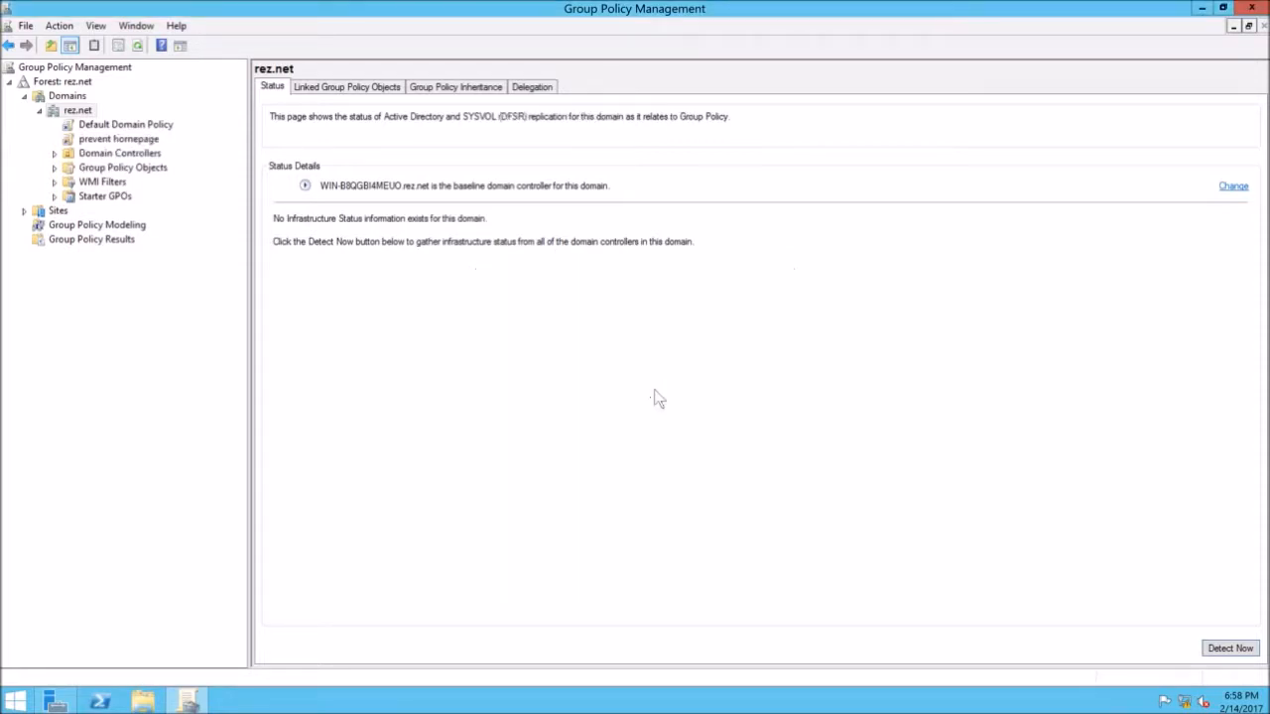
Step: Open the "prevent homepage" GPO for editing and move the editor window clear of the console tree
click(119, 140)
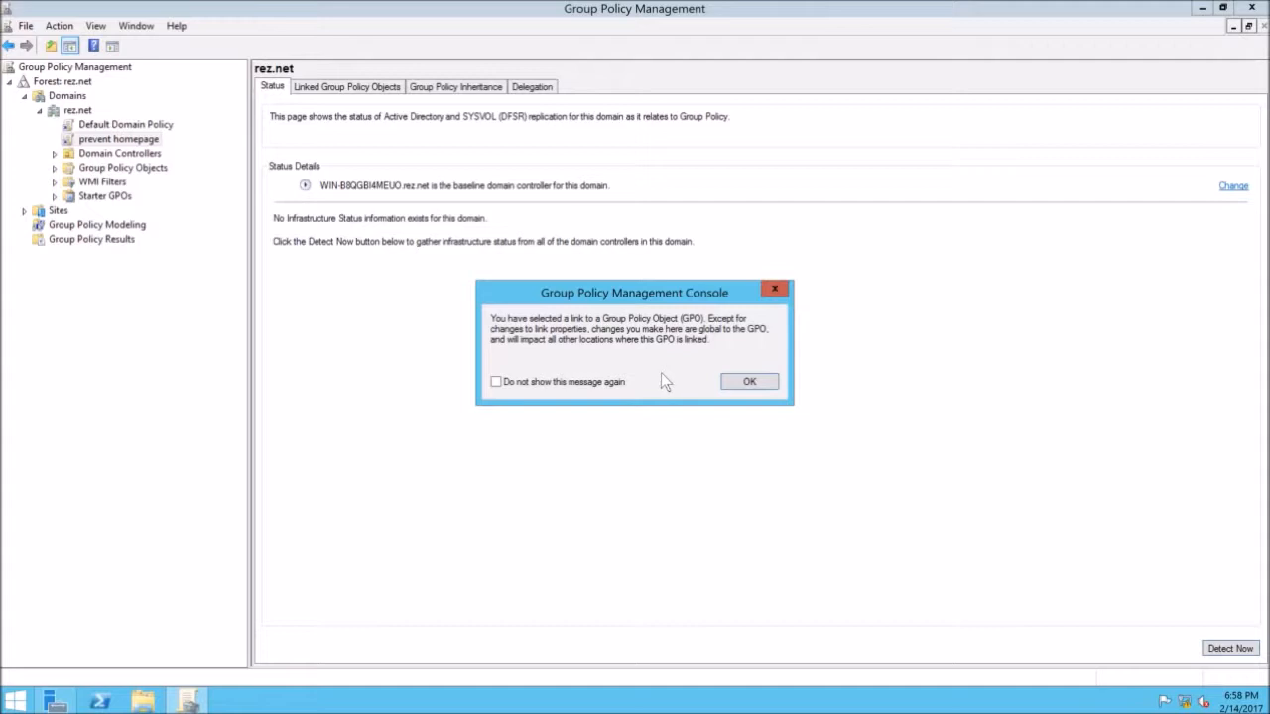
click(745, 383)
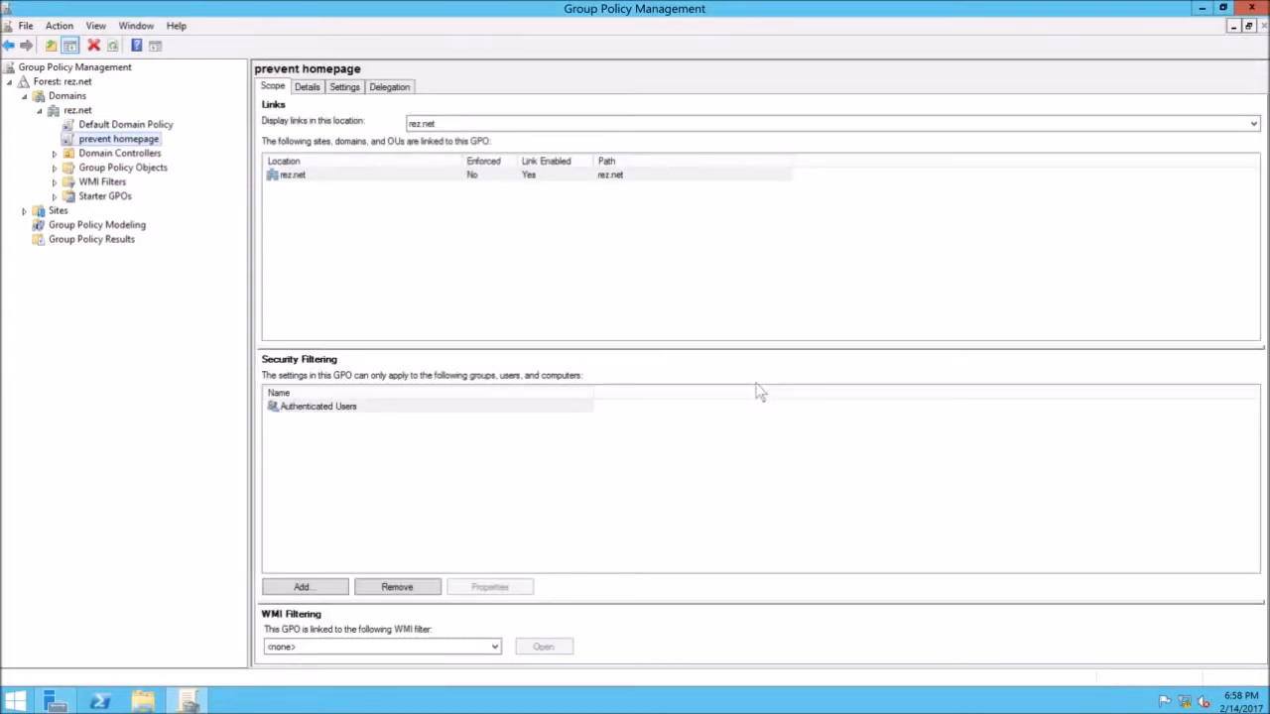
right_click(126, 140)
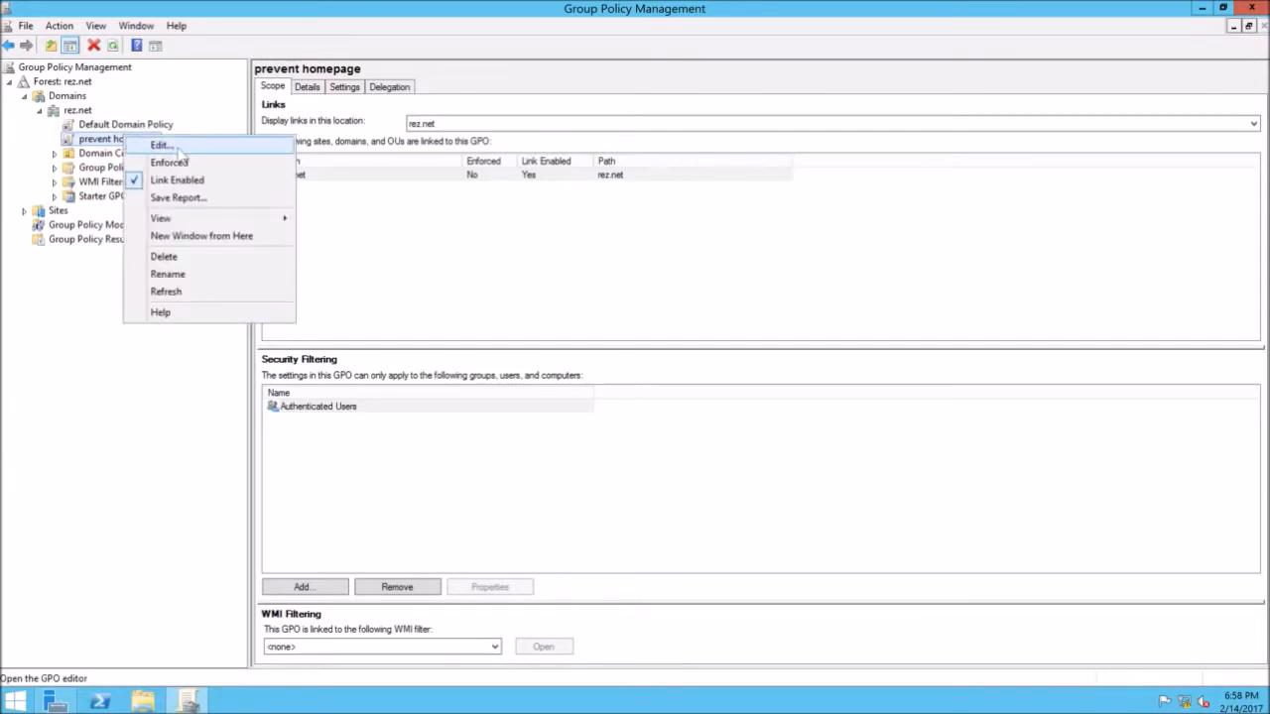
click(193, 146)
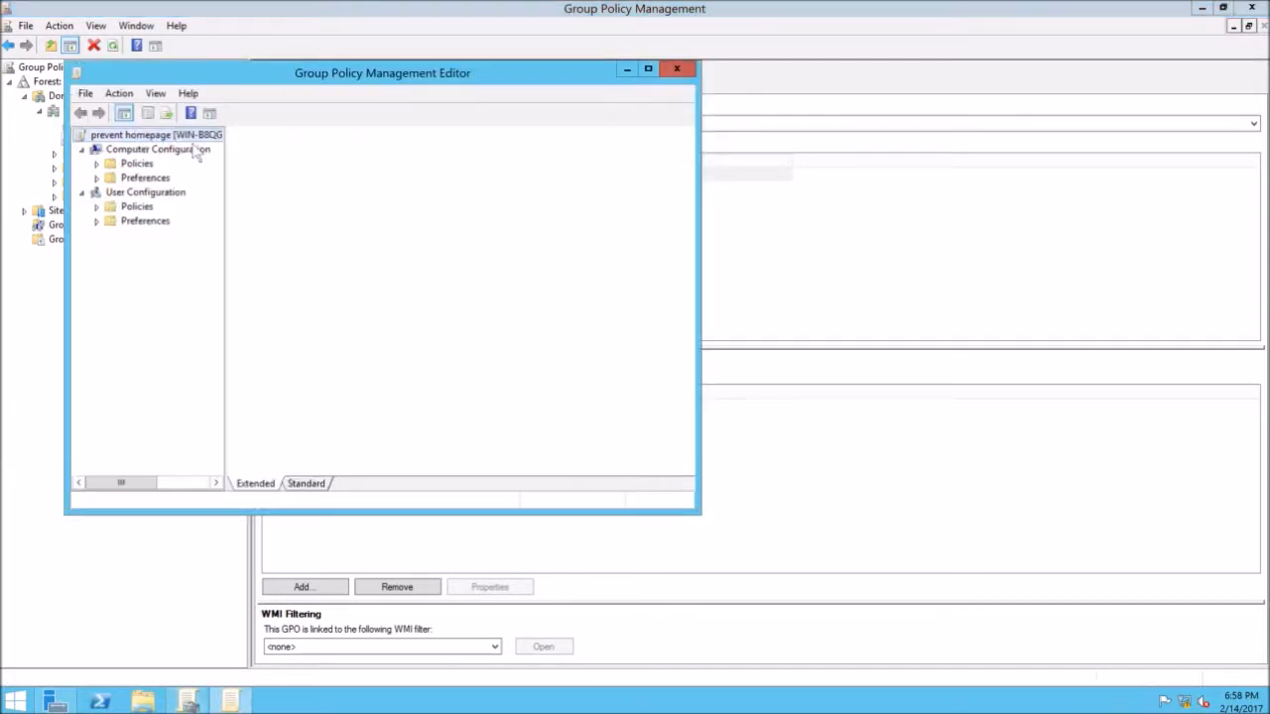
drag(251, 81, 503, 103)
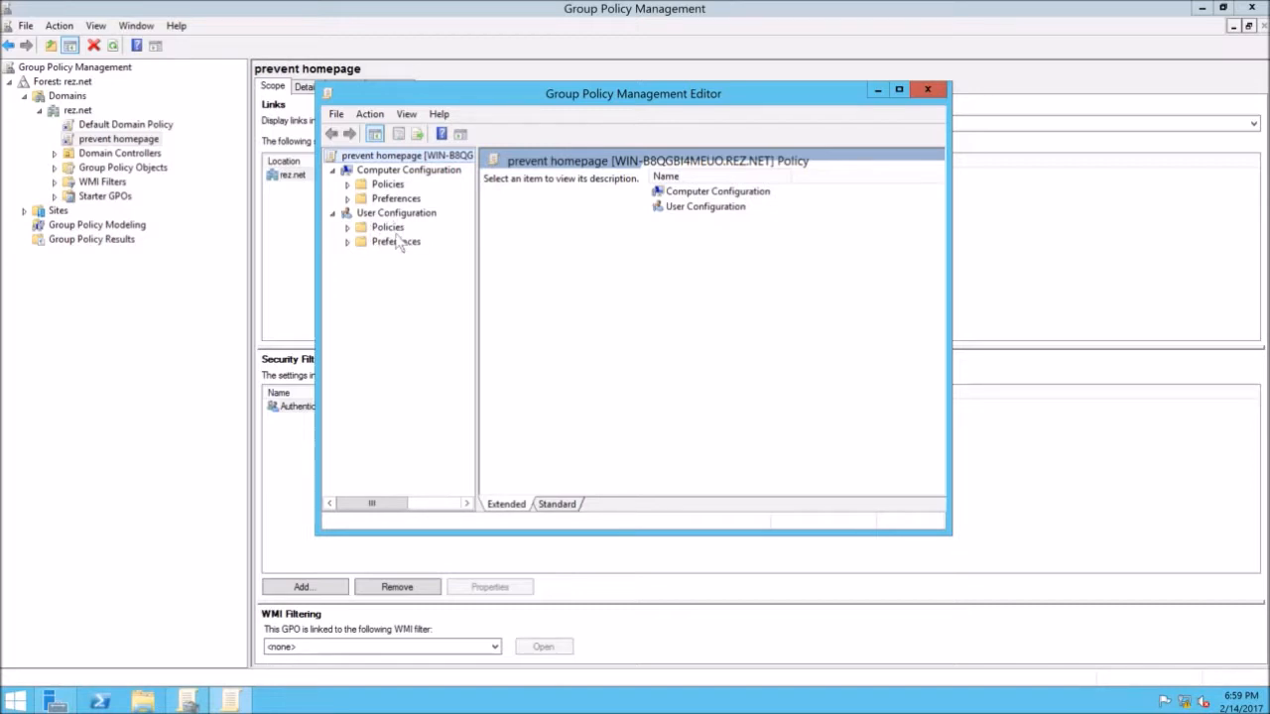
Step: Show the Internet Explorer policy settings under Computer Configuration > Policies > Administrative Templates > Windows Components, widening the editor's tree pane
click(347, 184)
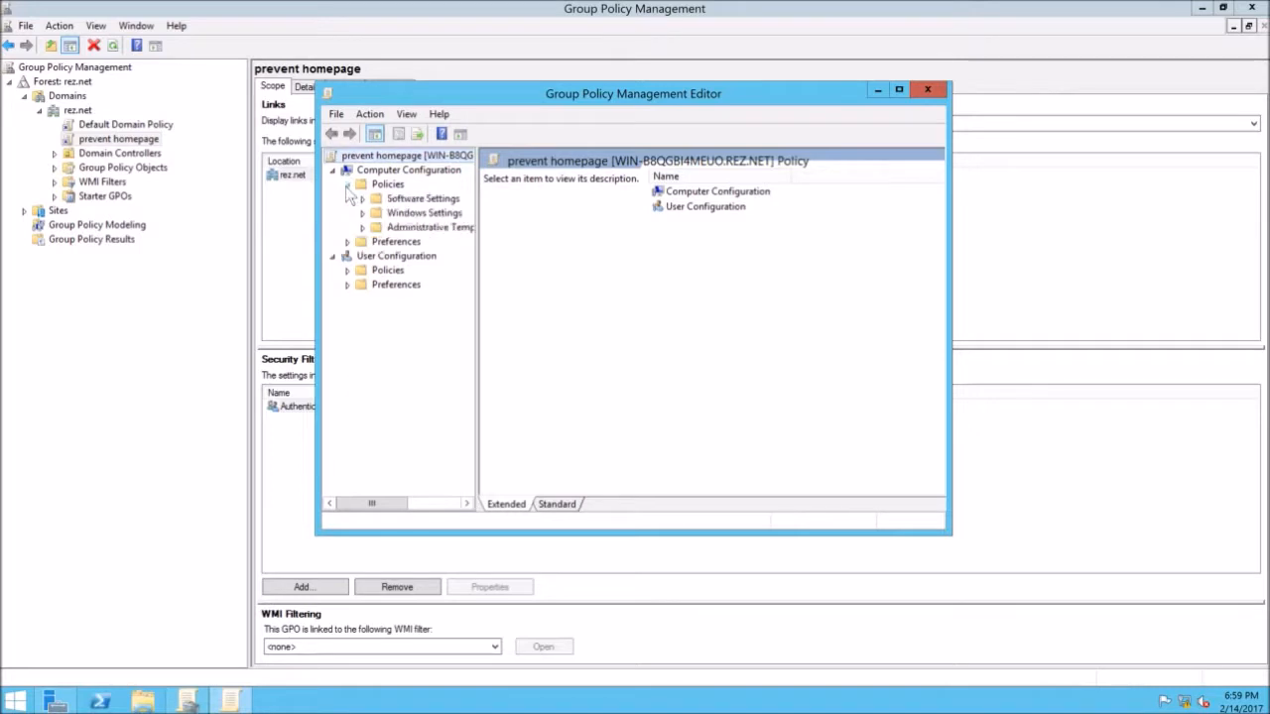
click(348, 271)
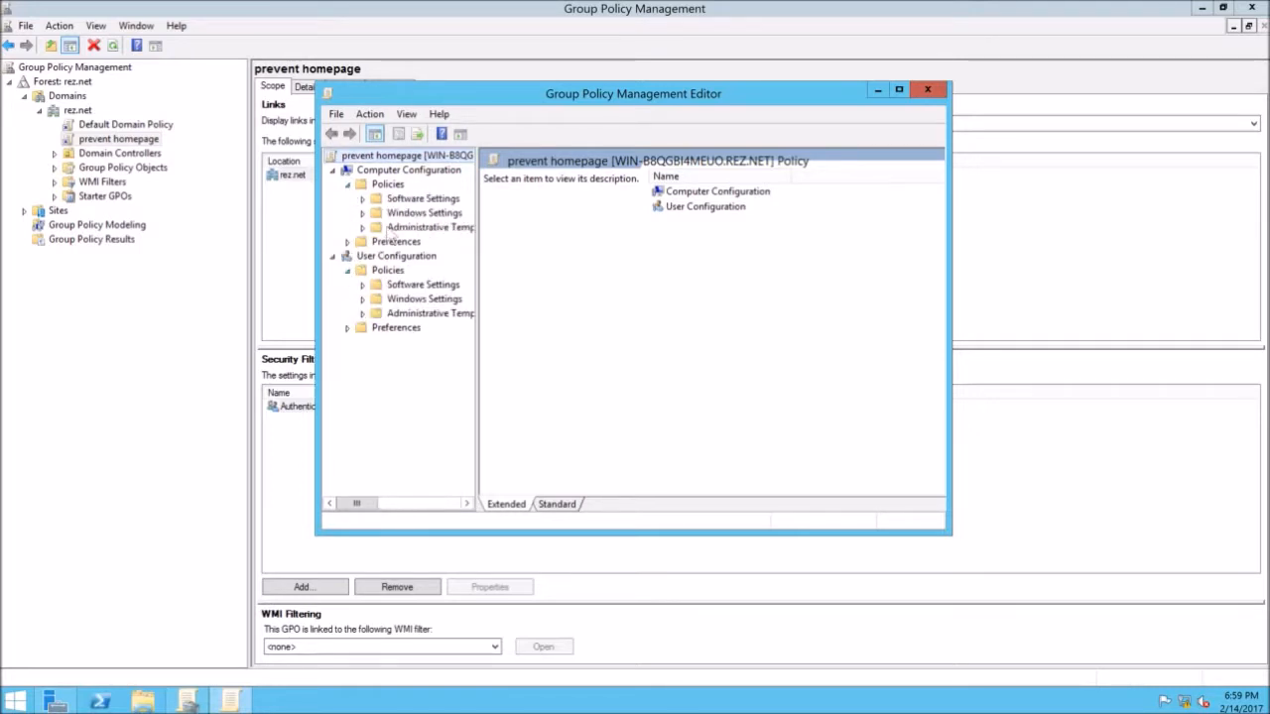
click(363, 227)
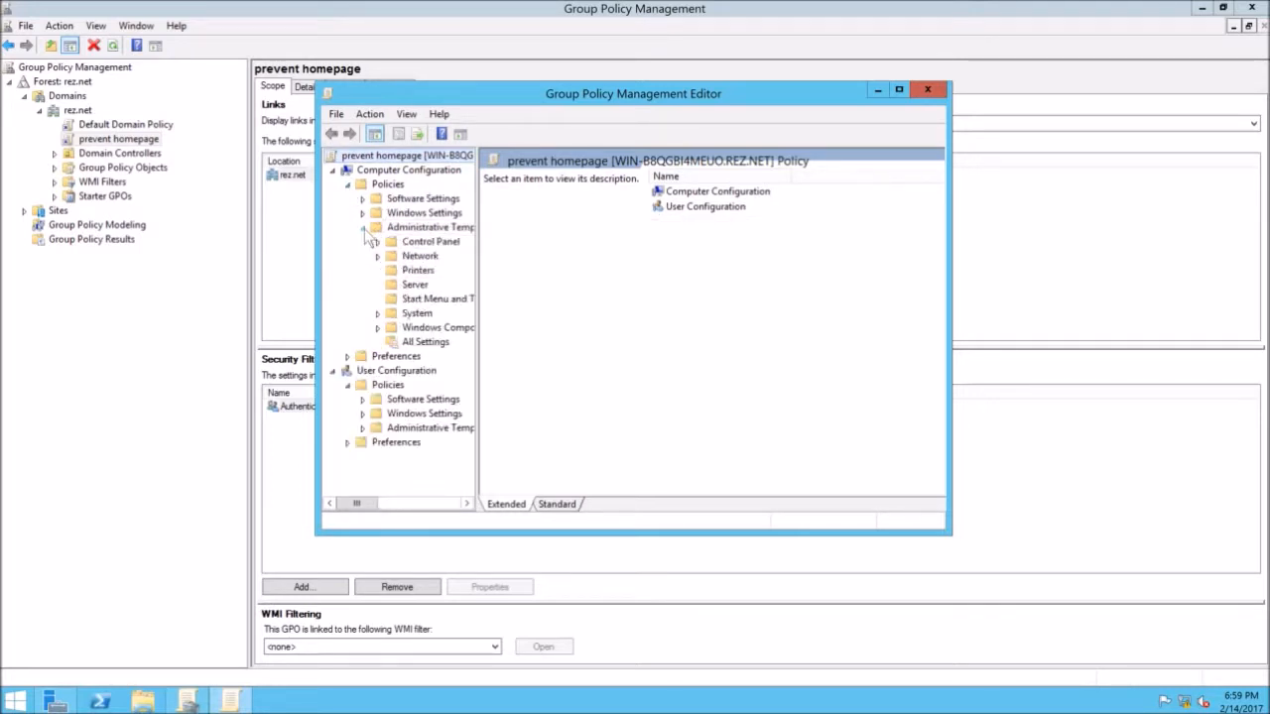
drag(474, 290, 538, 290)
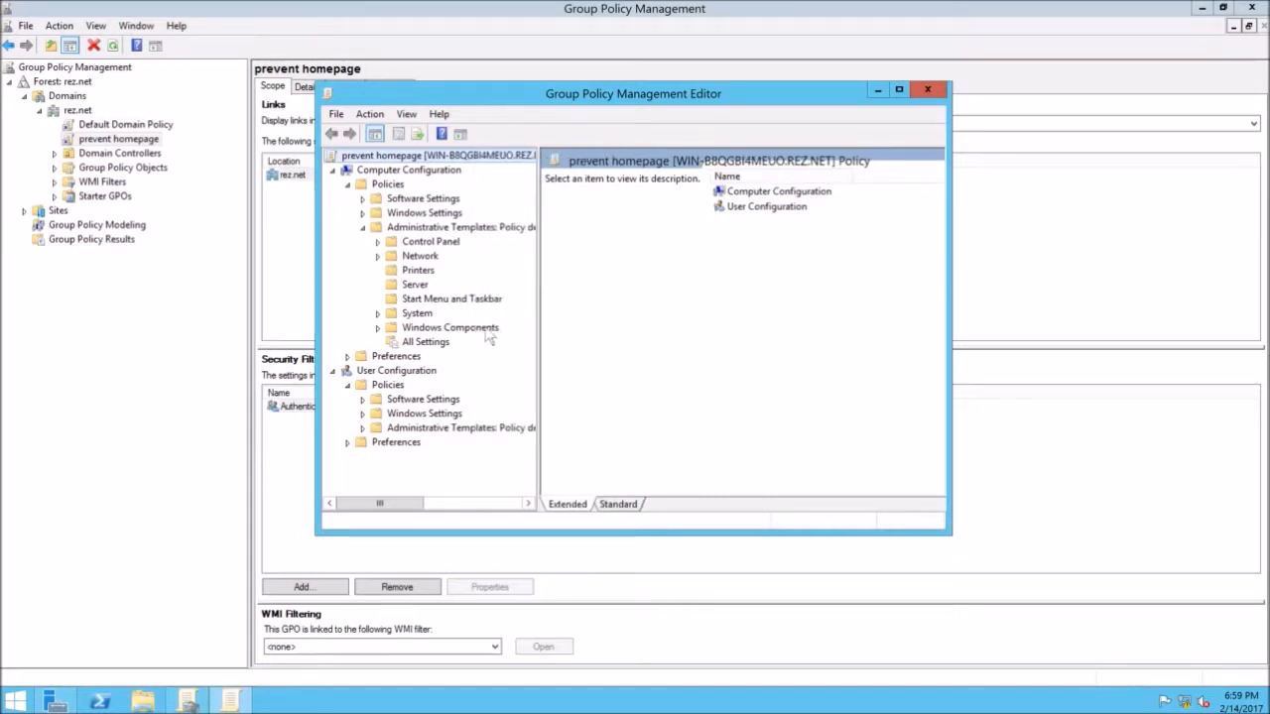
click(378, 328)
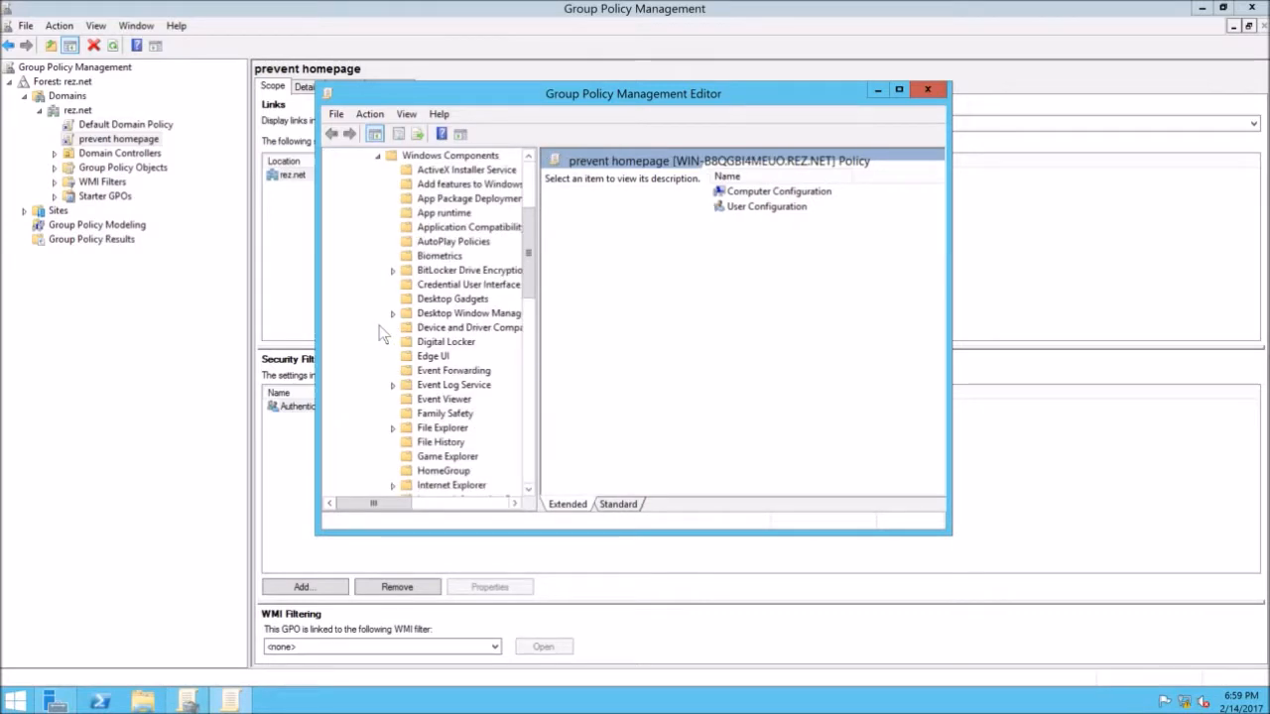
drag(529, 232, 528, 266)
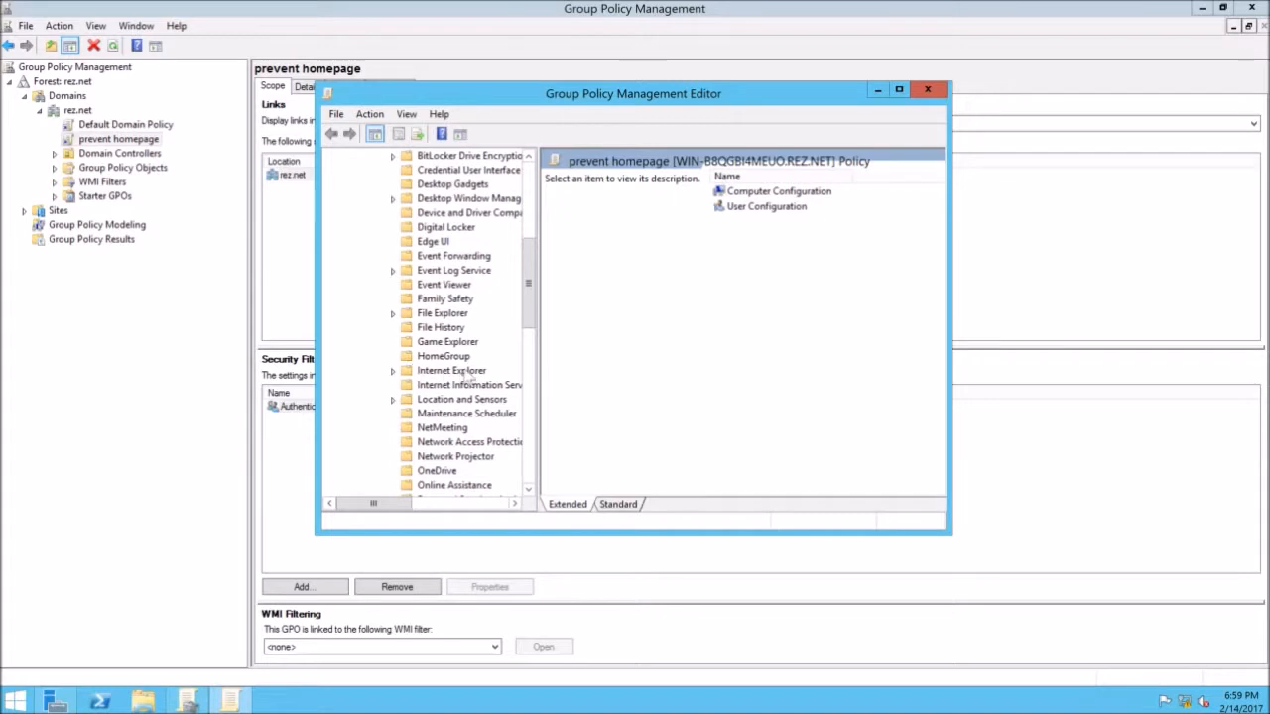
click(392, 370)
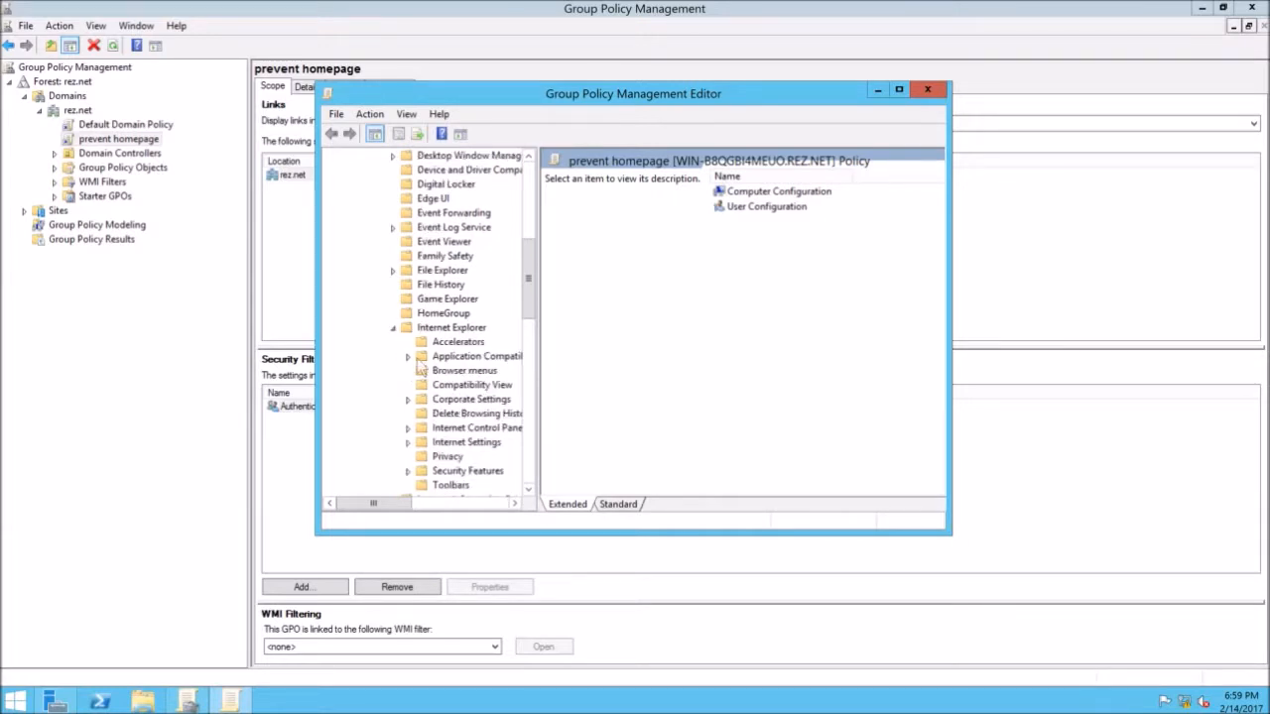
drag(529, 308, 531, 329)
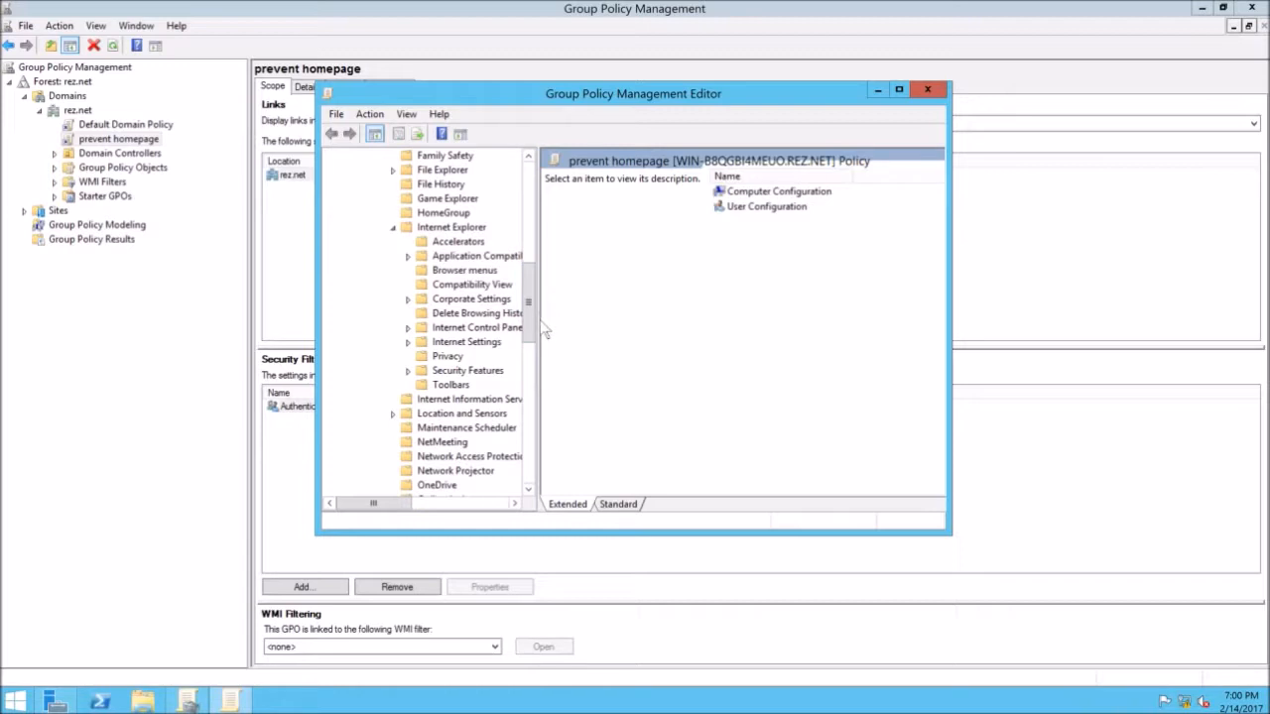
click(447, 229)
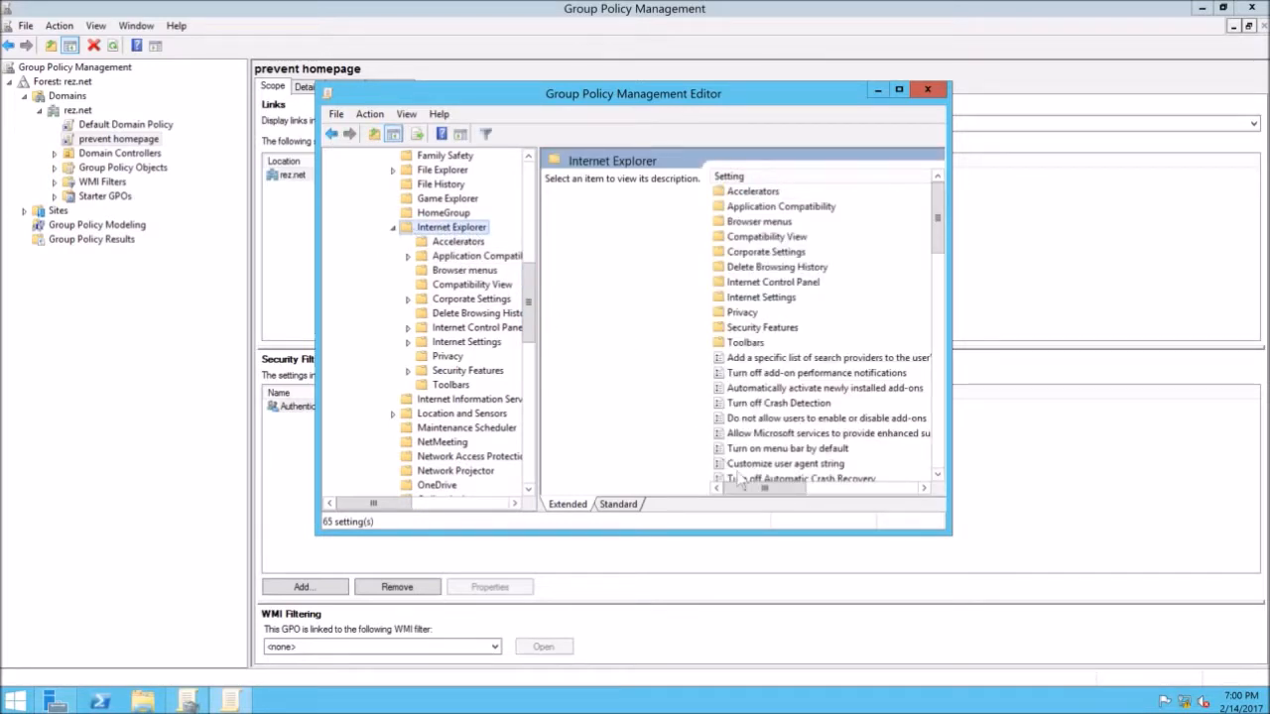
Step: Enlarge the policy editor window and sort the Internet Explorer settings alphabetically by setting name
mouse_move(788, 487)
mouse_down()
mouse_move(813, 486)
mouse_move(787, 487)
mouse_up()
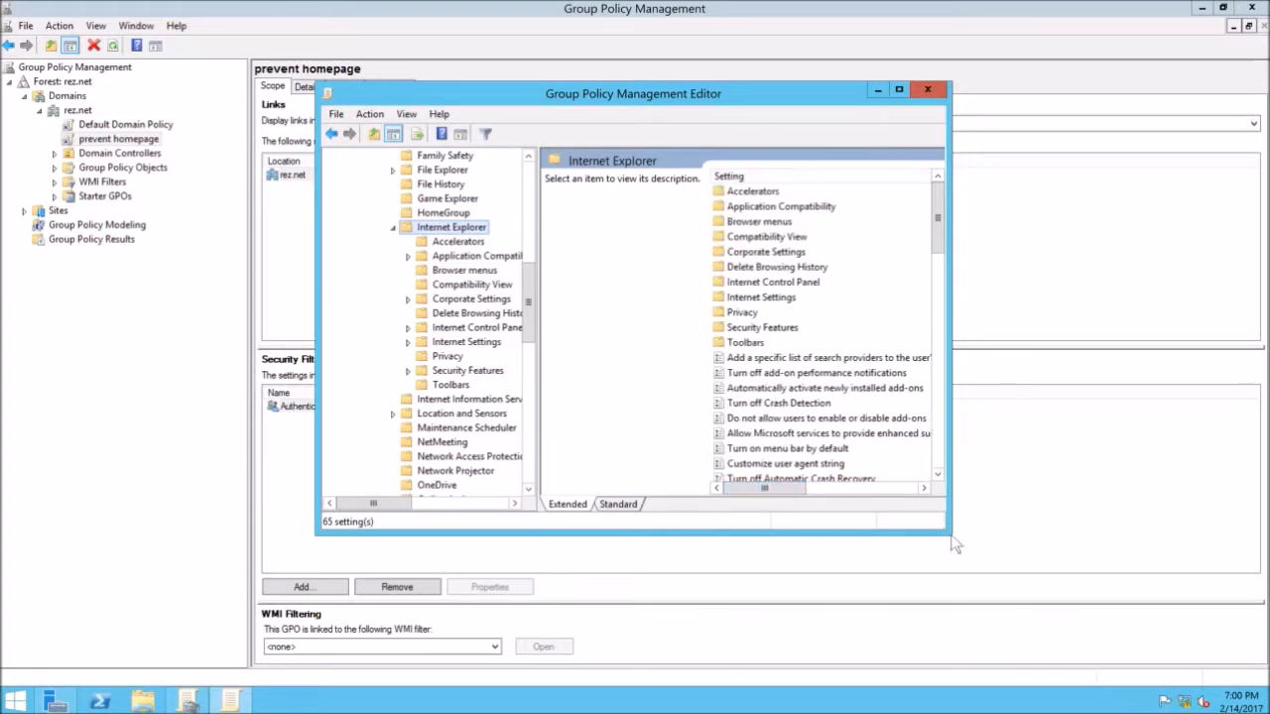
drag(950, 538, 1157, 642)
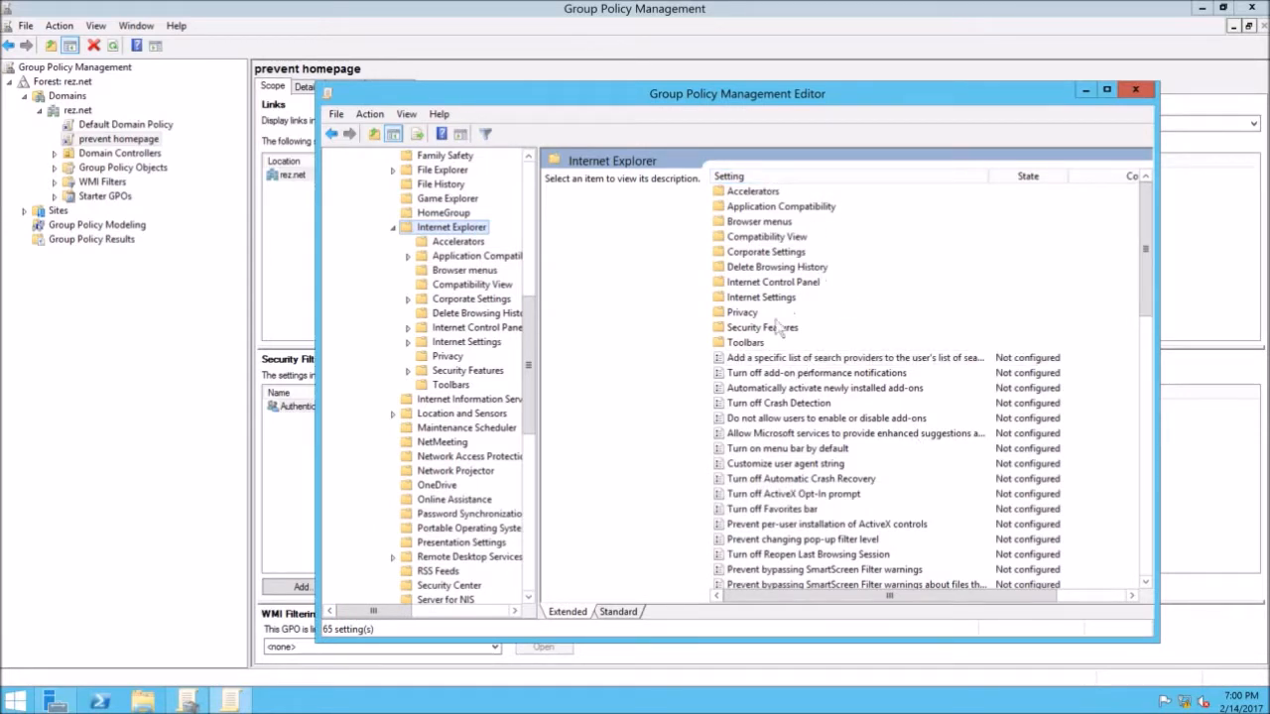
click(751, 178)
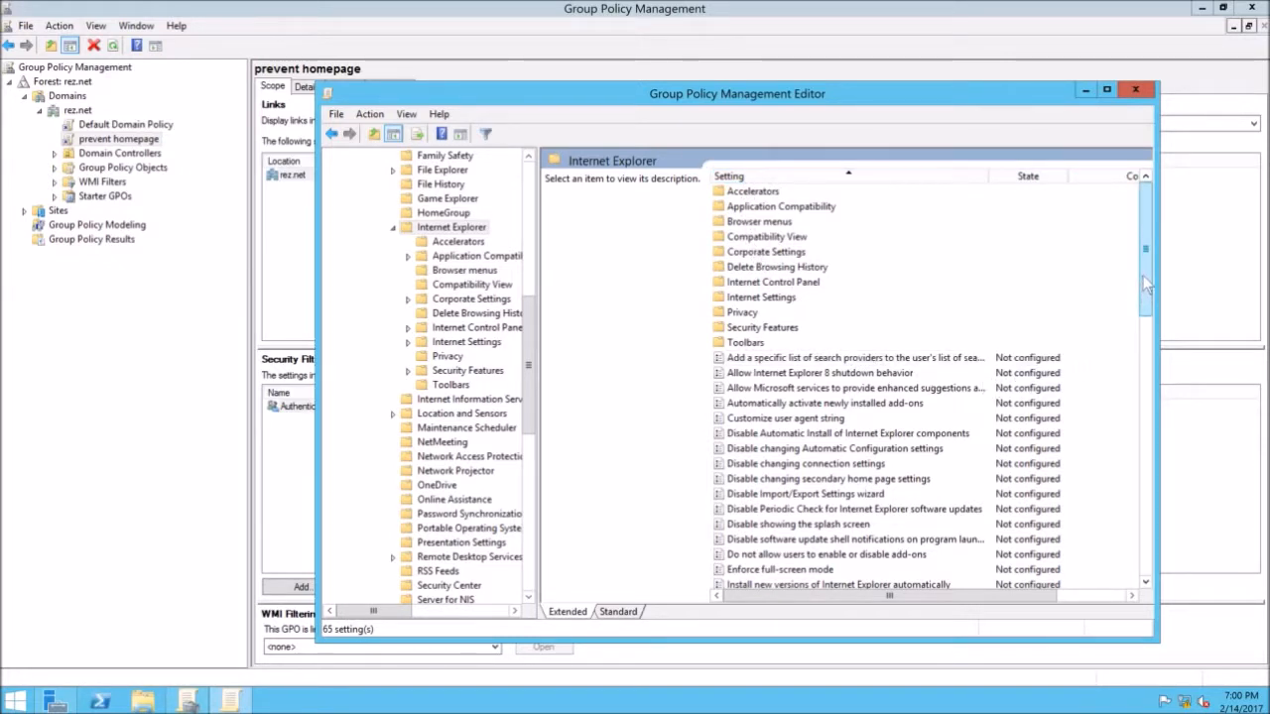
Step: Review the descriptions of the "Disable changing" policies and the Internet Control Panel's General Page, then return to the Internet Explorer settings
drag(1150, 263, 1150, 284)
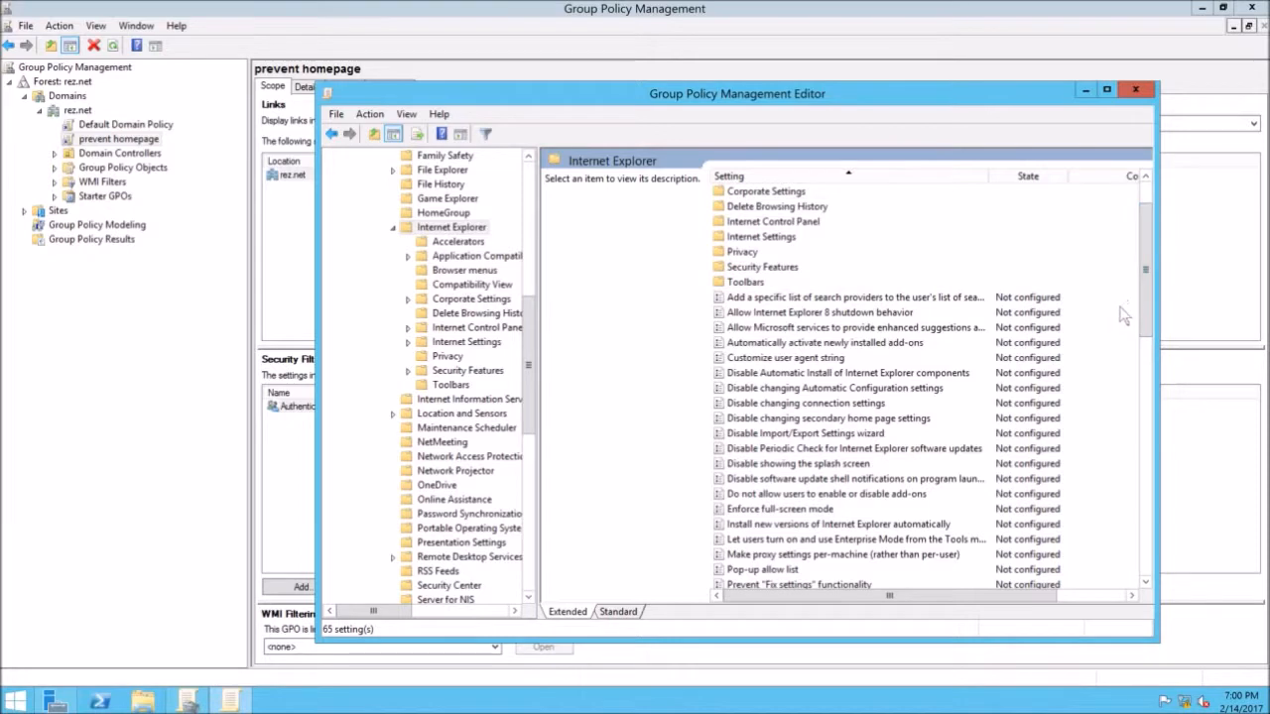
click(884, 421)
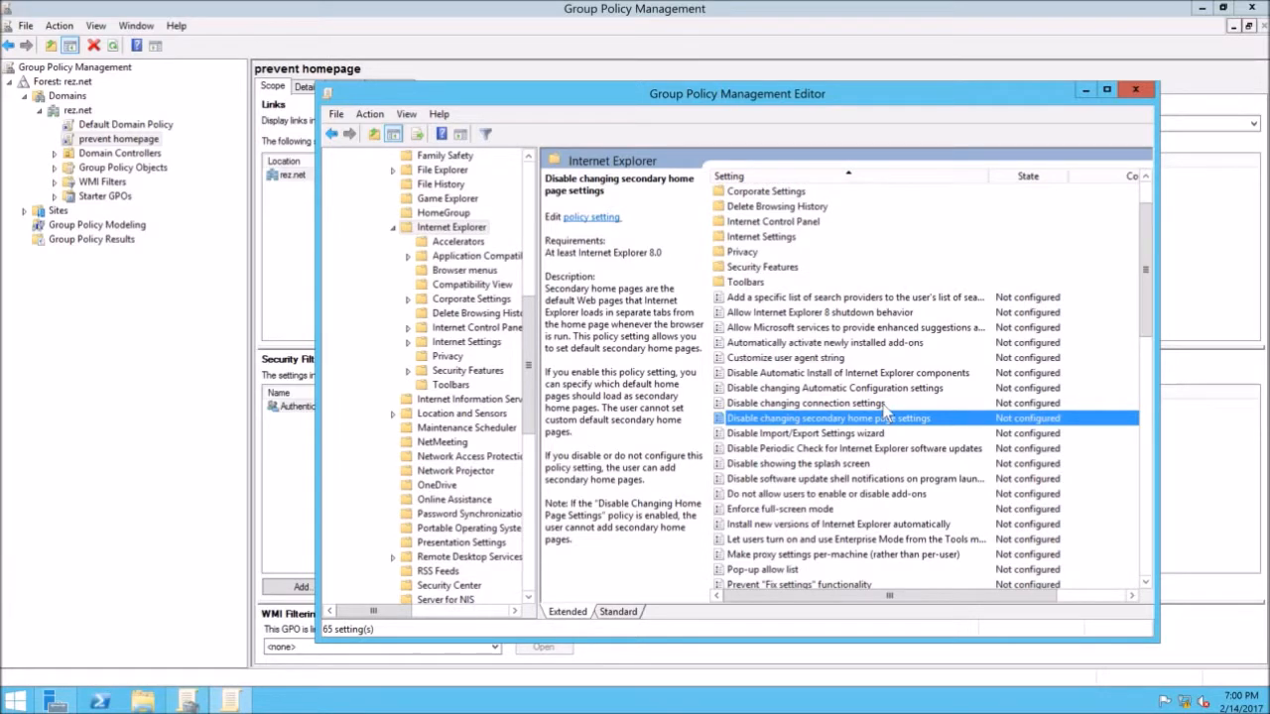
click(886, 404)
click(885, 391)
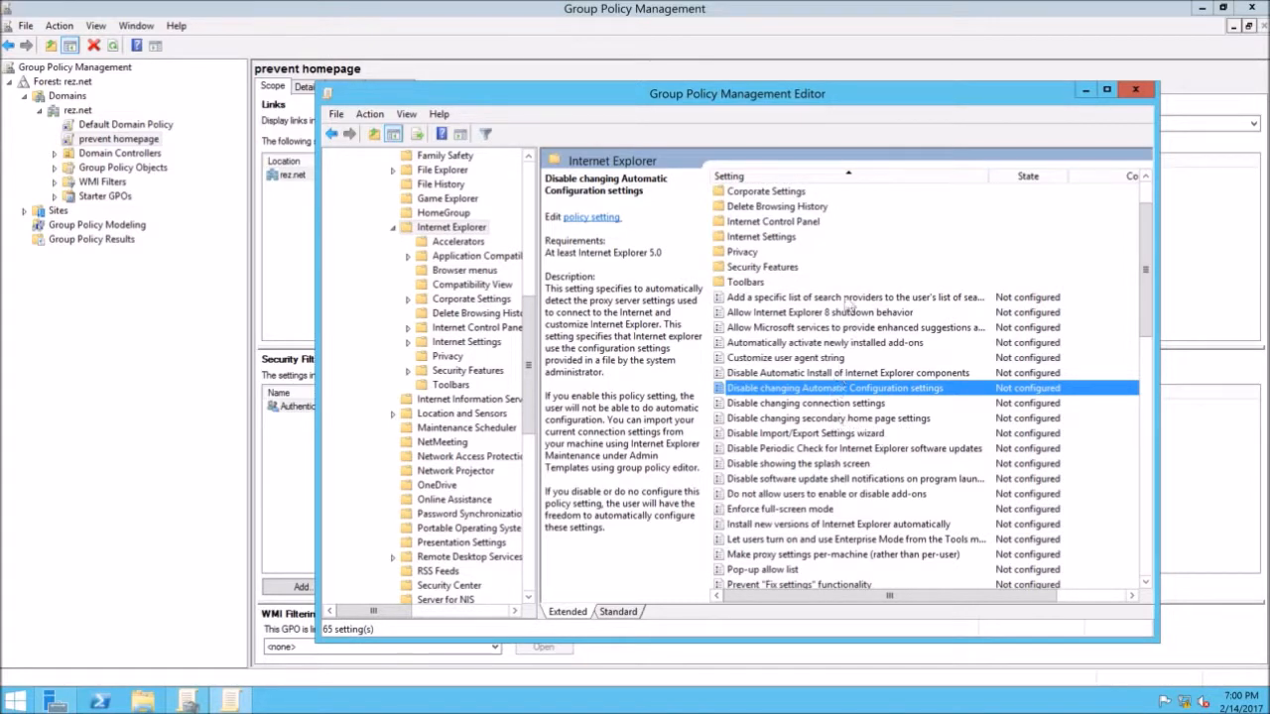
double_click(773, 223)
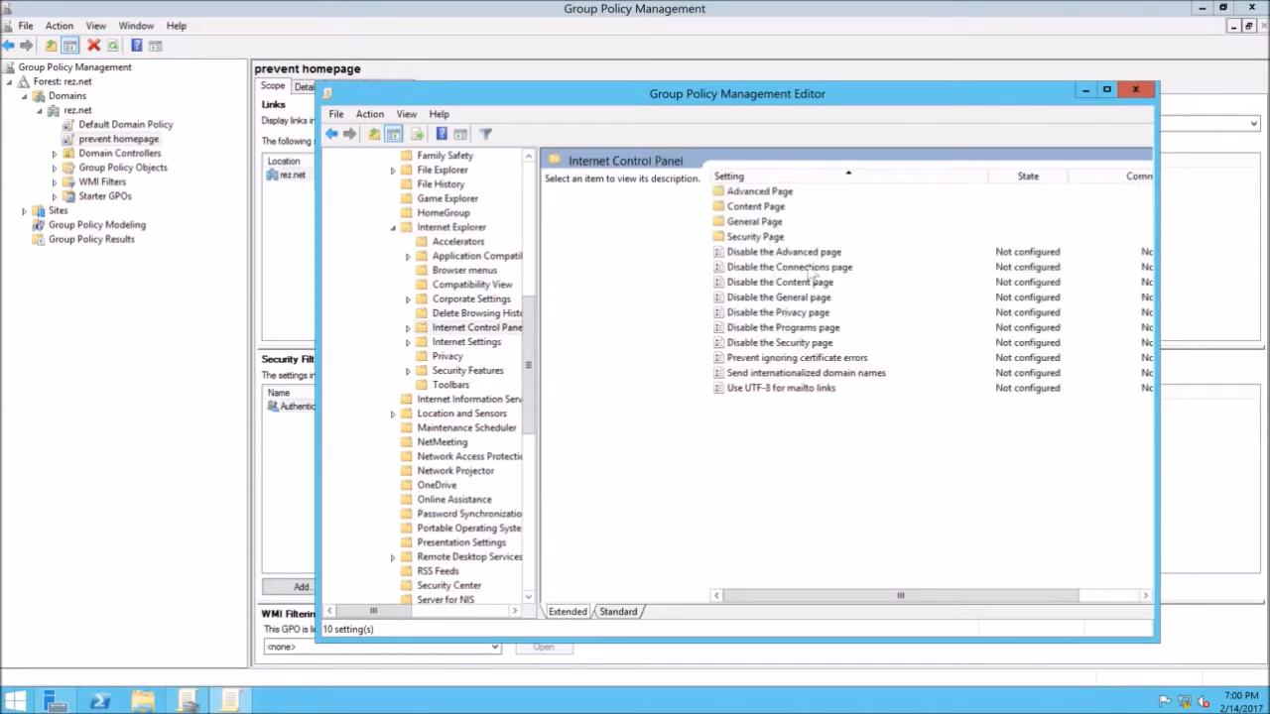
click(772, 223)
double_click(773, 227)
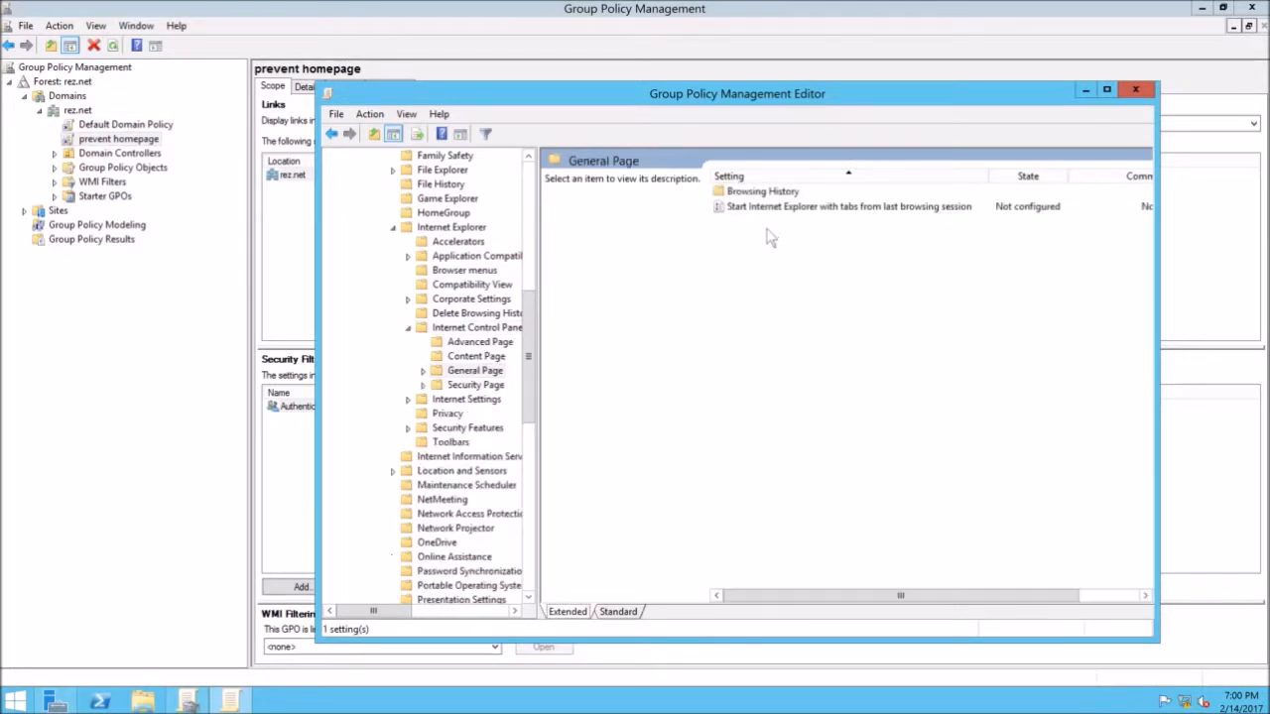
click(331, 133)
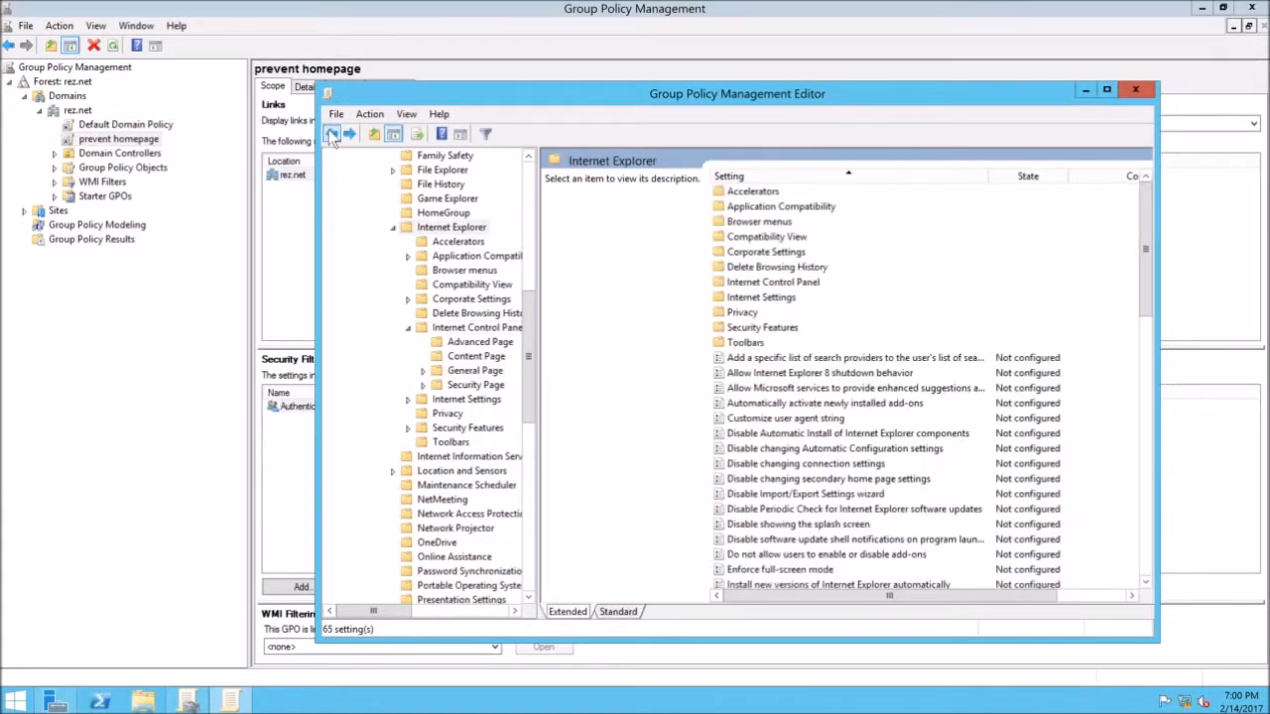
Step: Open the "Disable changing secondary home page settings" policy and set it to Enabled
click(826, 480)
double_click(826, 480)
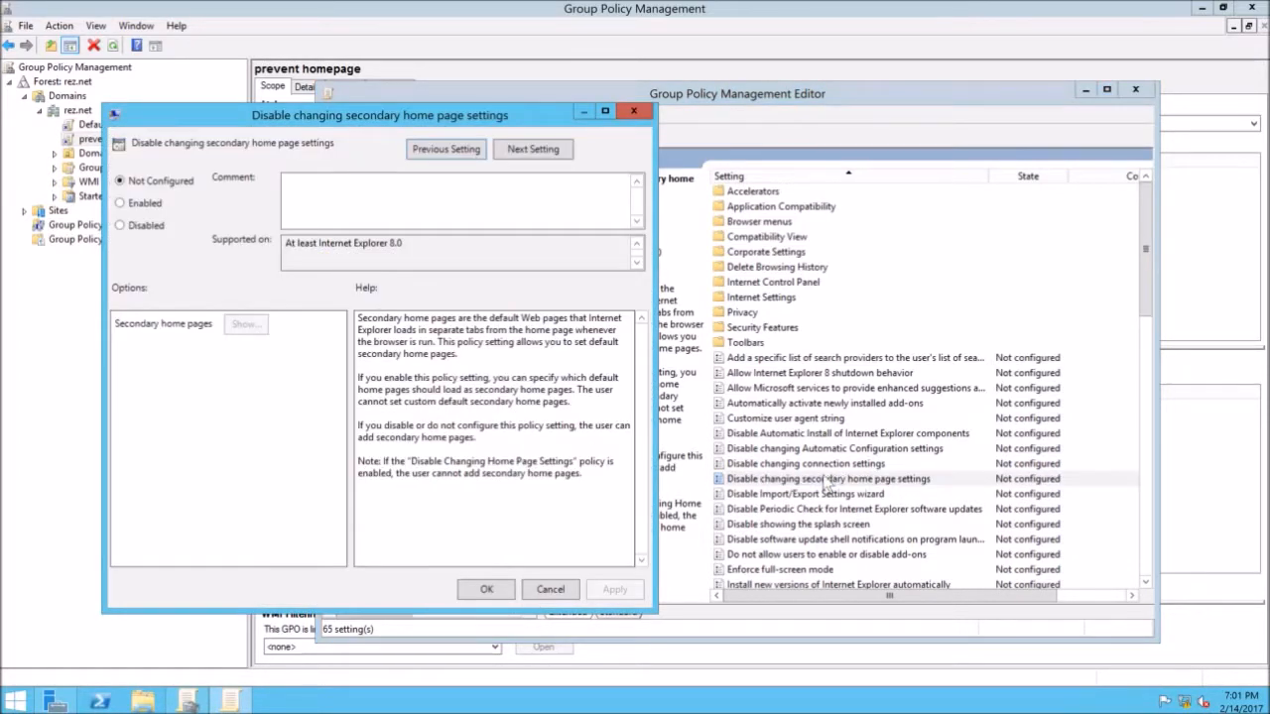
drag(449, 115, 741, 157)
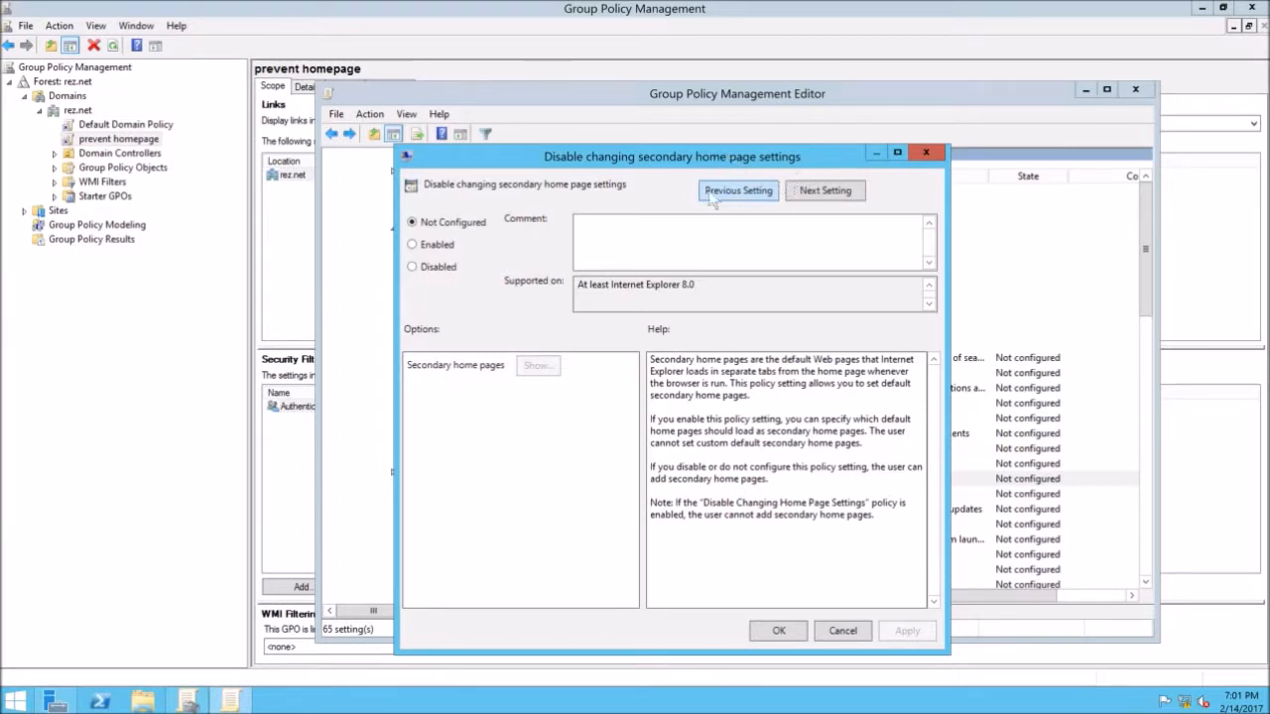
click(414, 245)
Step: Add yahoo.com to the policy's list of secondary home pages and save the policy
click(537, 366)
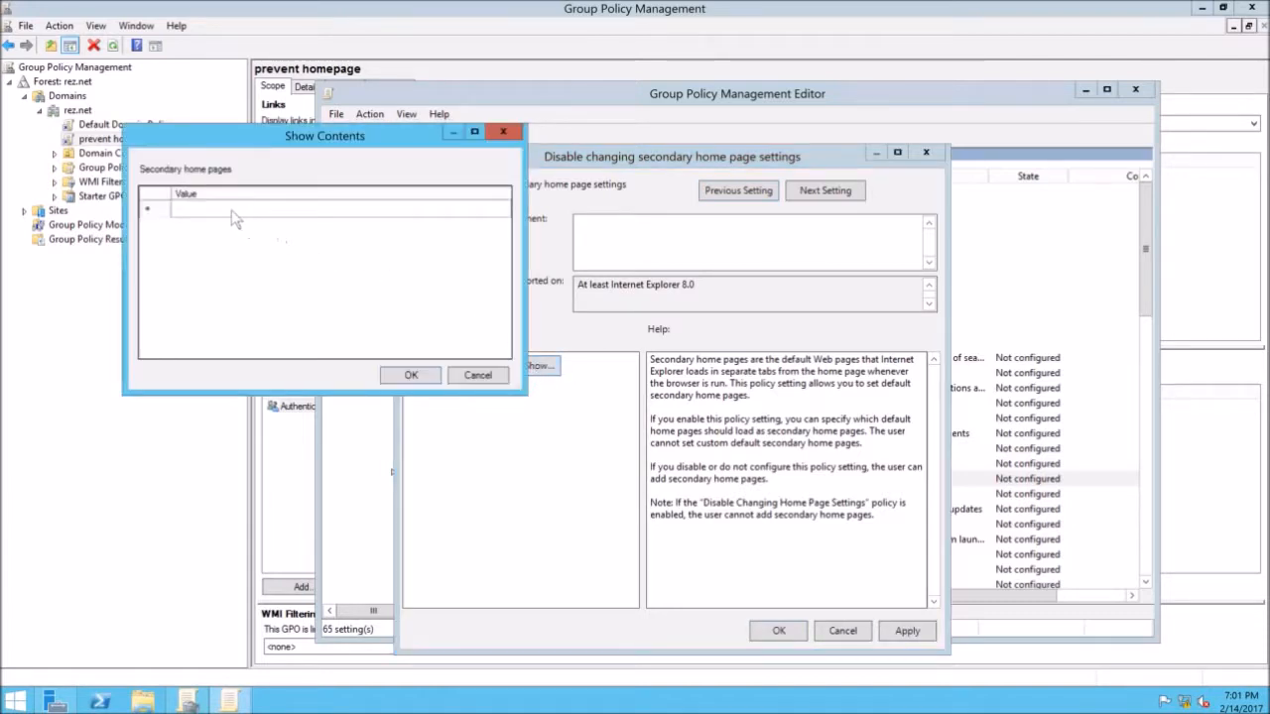
click(235, 210)
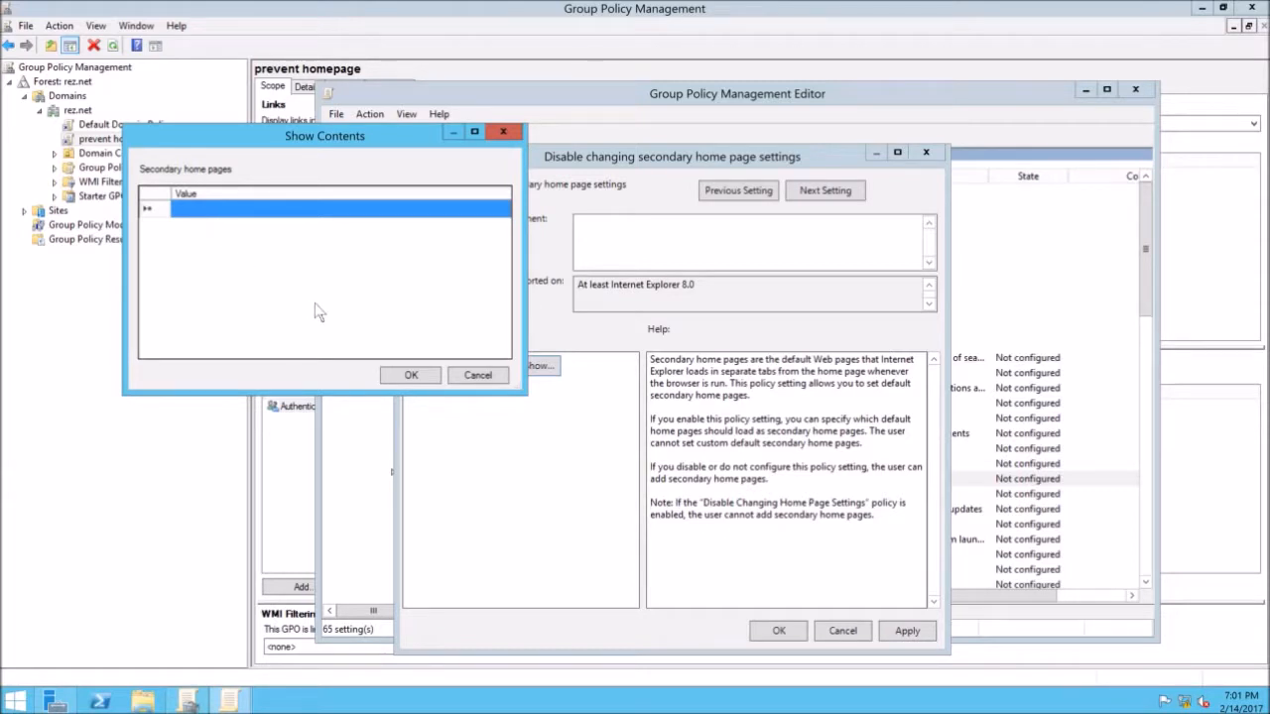
click(276, 210)
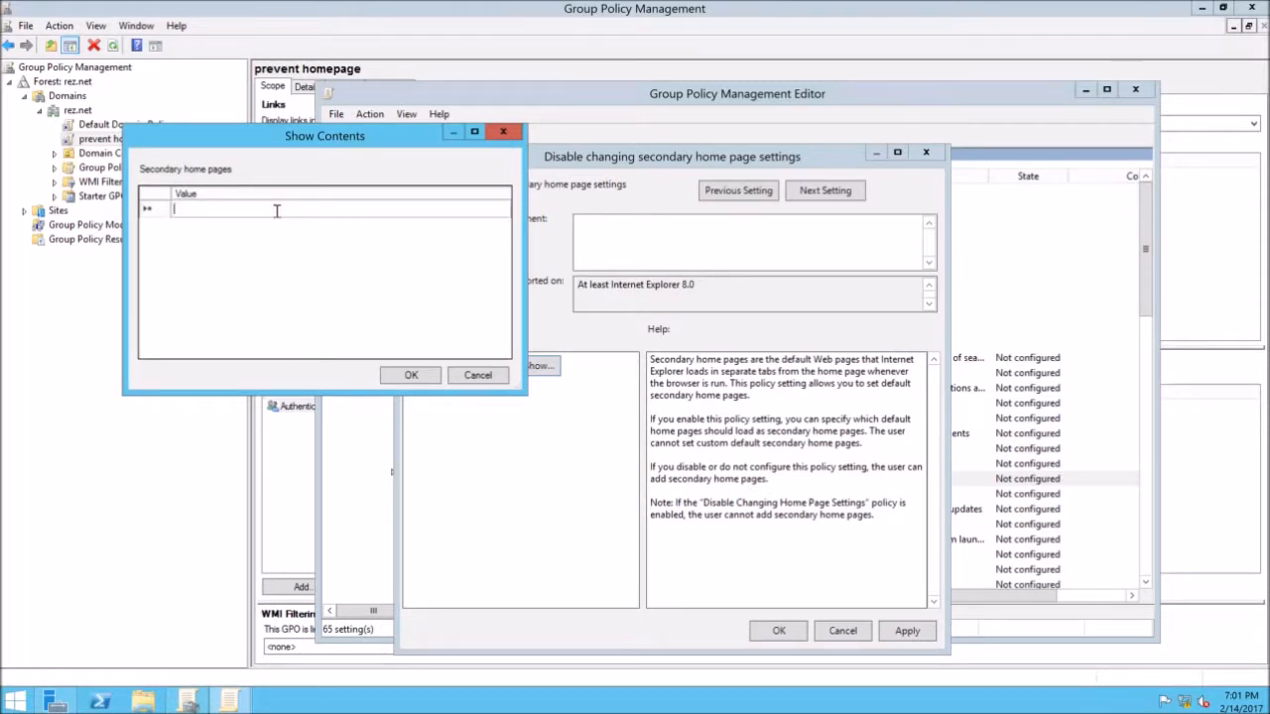
text(yahoo.com)
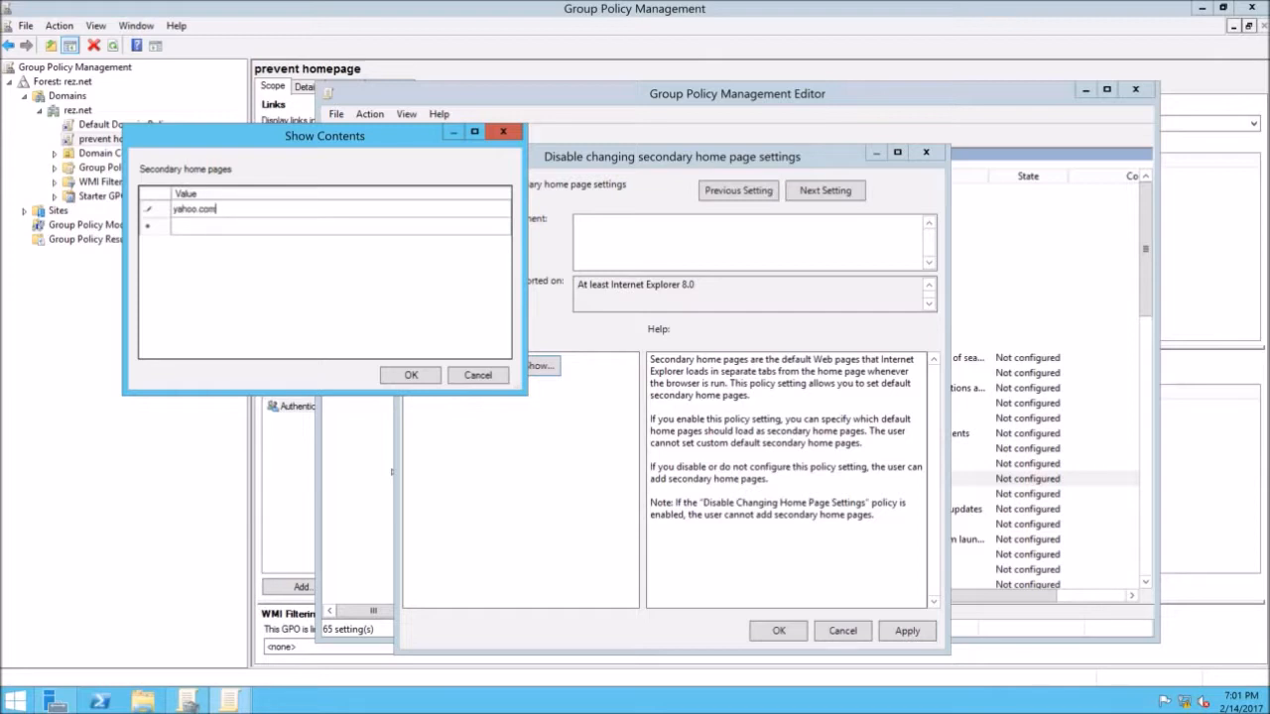
click(411, 373)
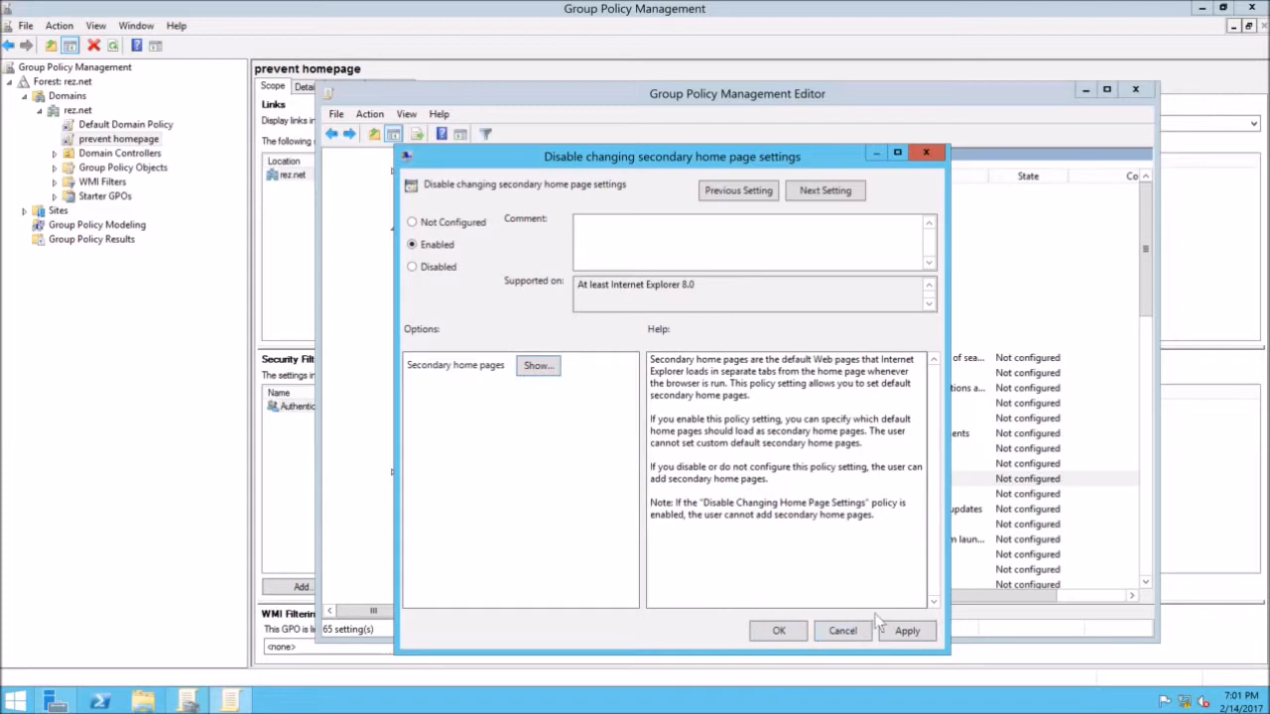
click(779, 631)
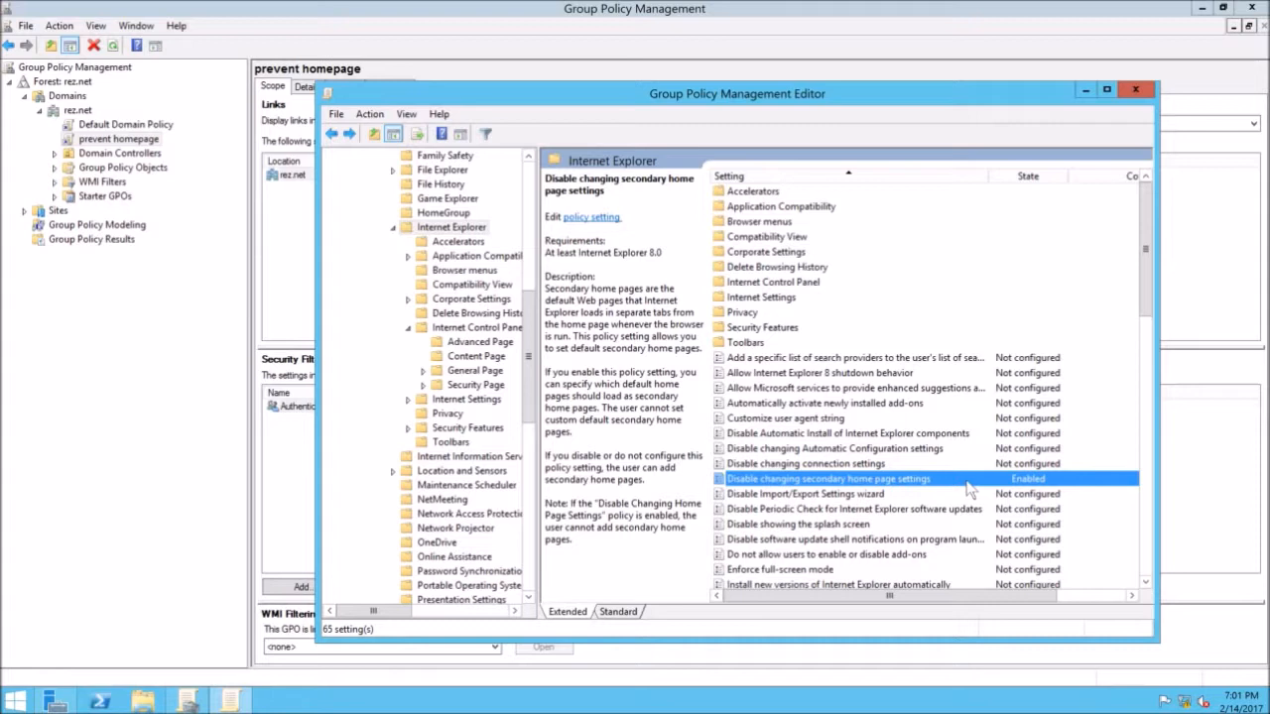
Step: Close the policy editor and display the settings report of the "prevent homepage" GPO, dismissing the Internet Explorer security warning
click(1136, 90)
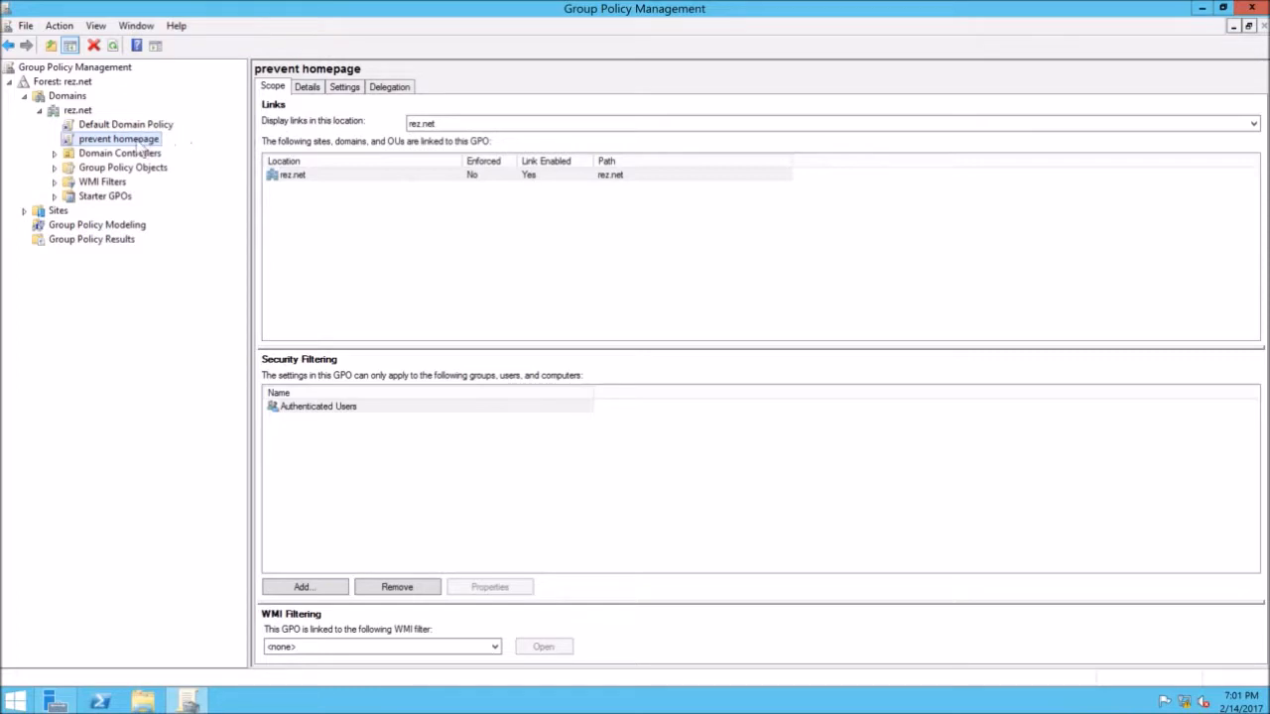
click(388, 264)
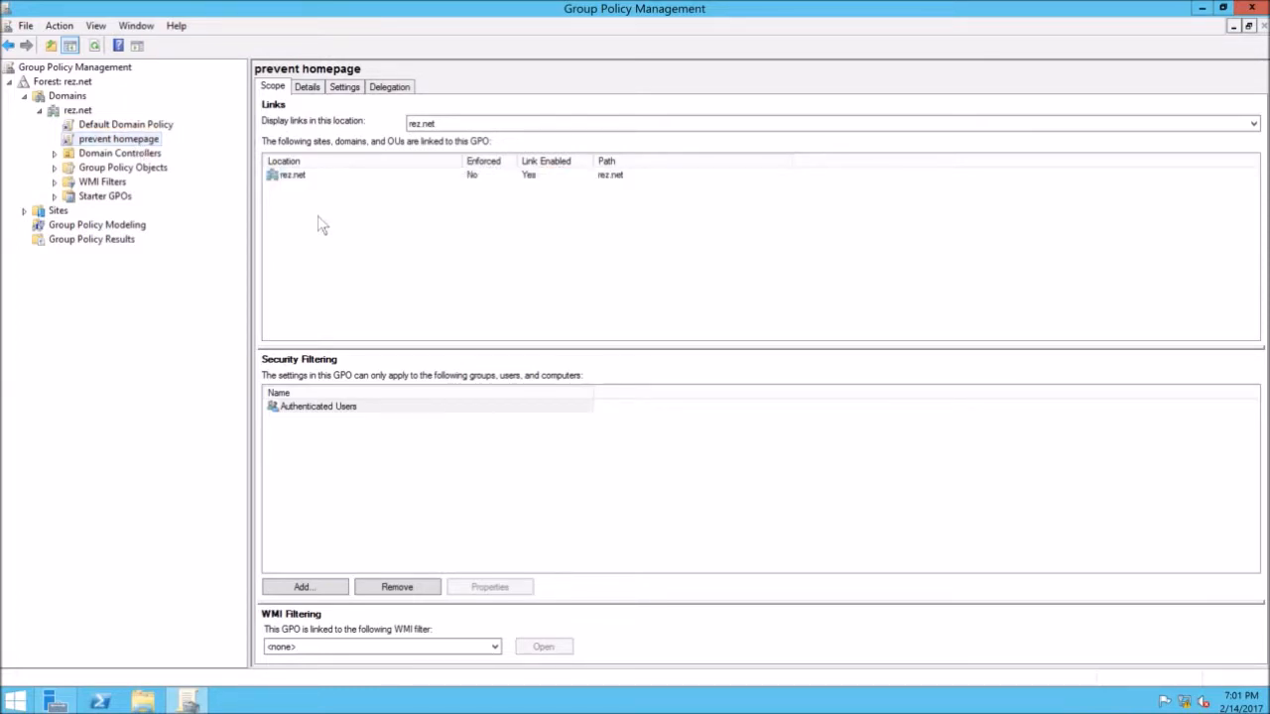
click(345, 87)
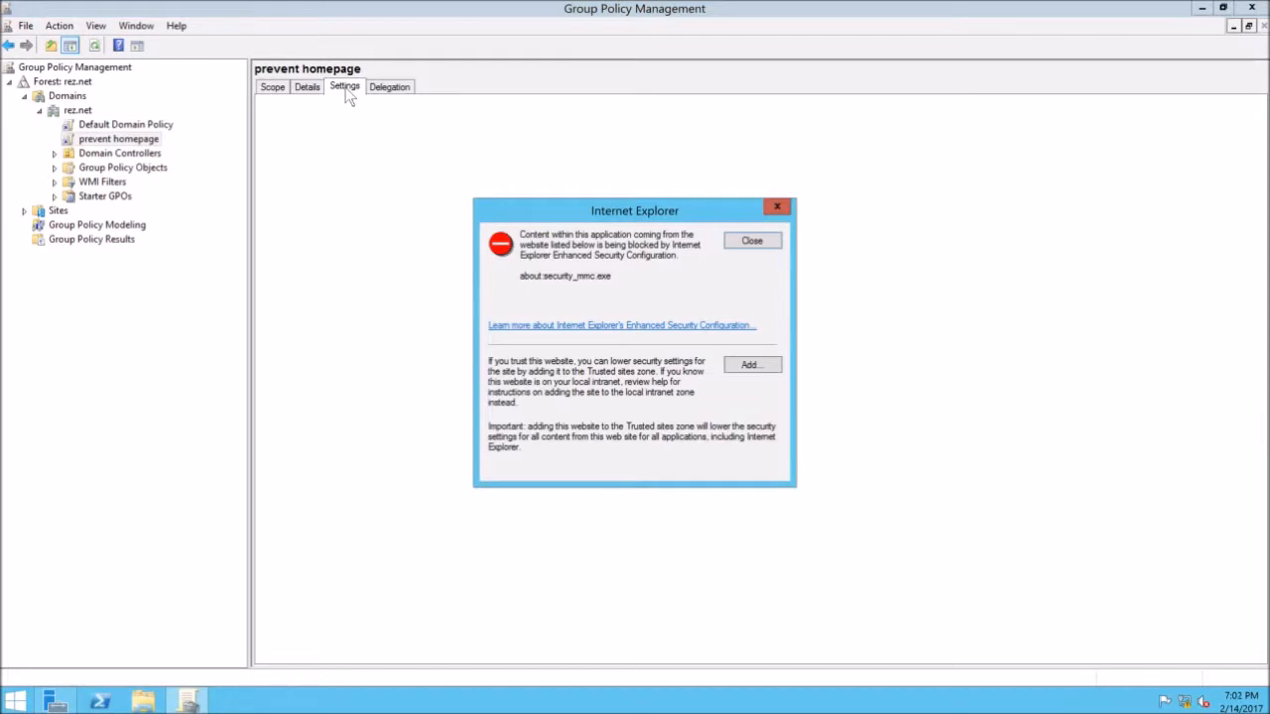
click(751, 242)
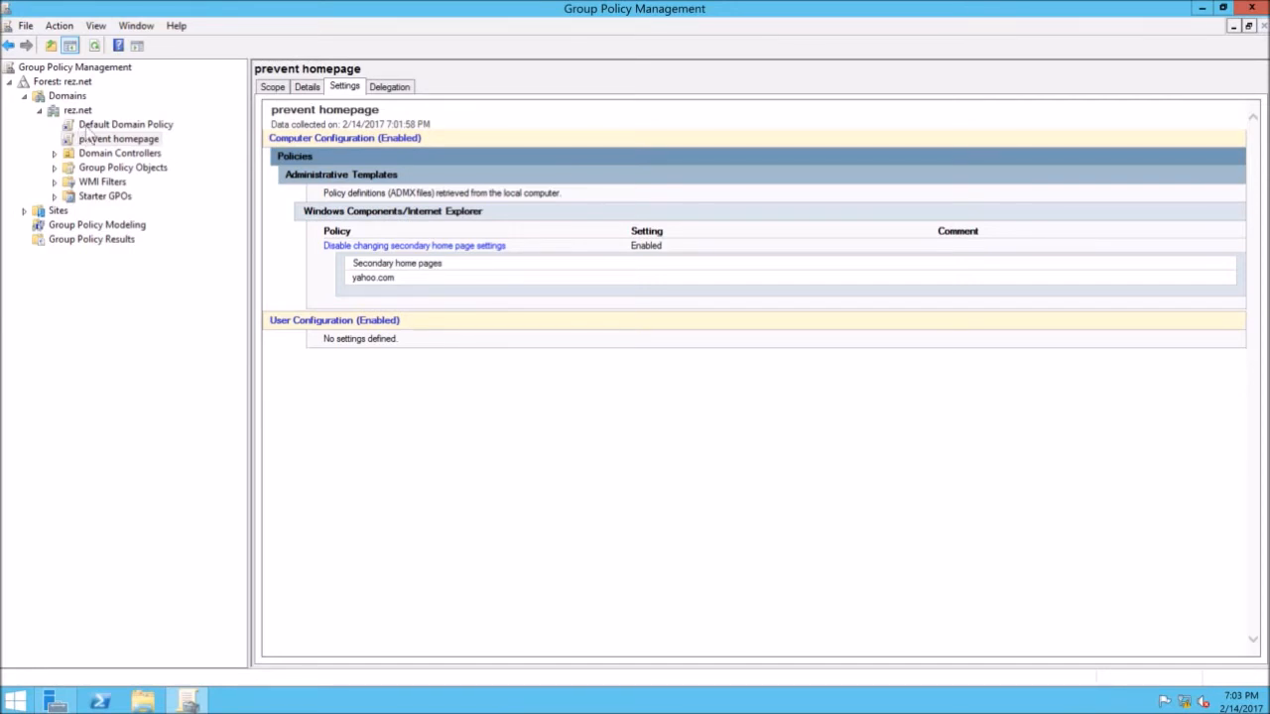
Step: Reselect the "prevent homepage" GPO to display its settings report, dismissing the Internet Explorer security warning
right_click(80, 110)
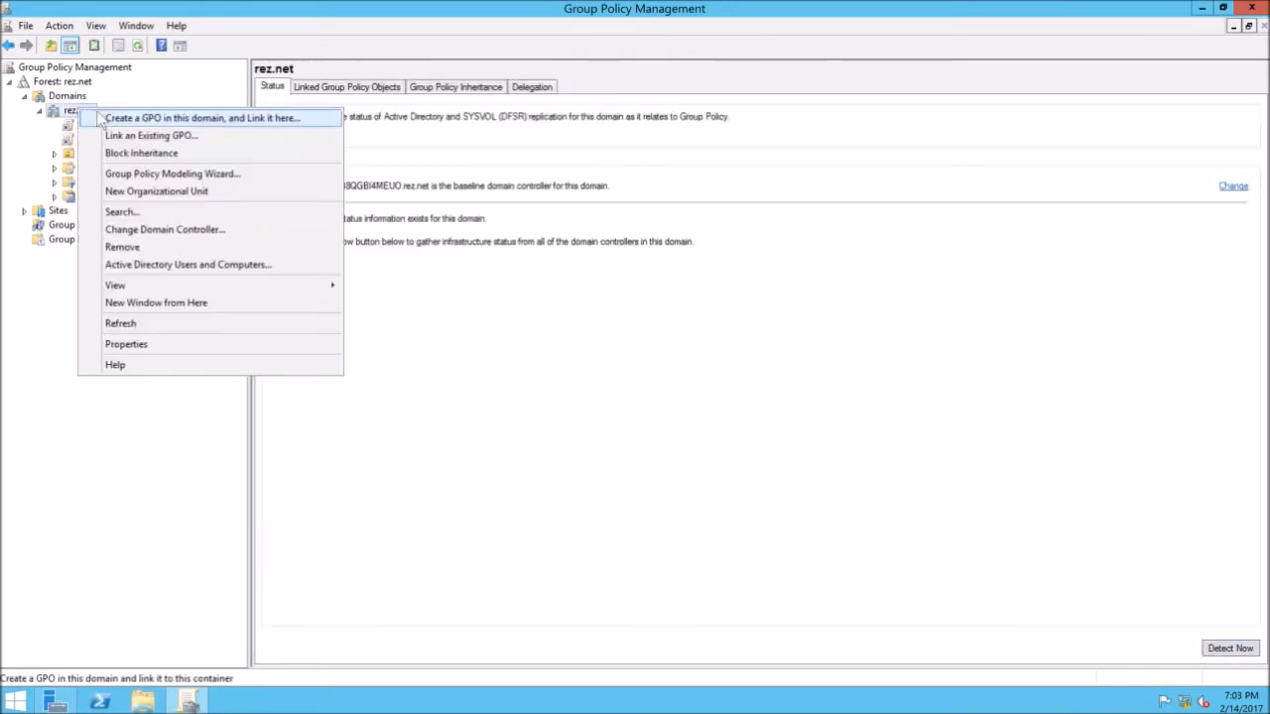
click(33, 324)
click(121, 140)
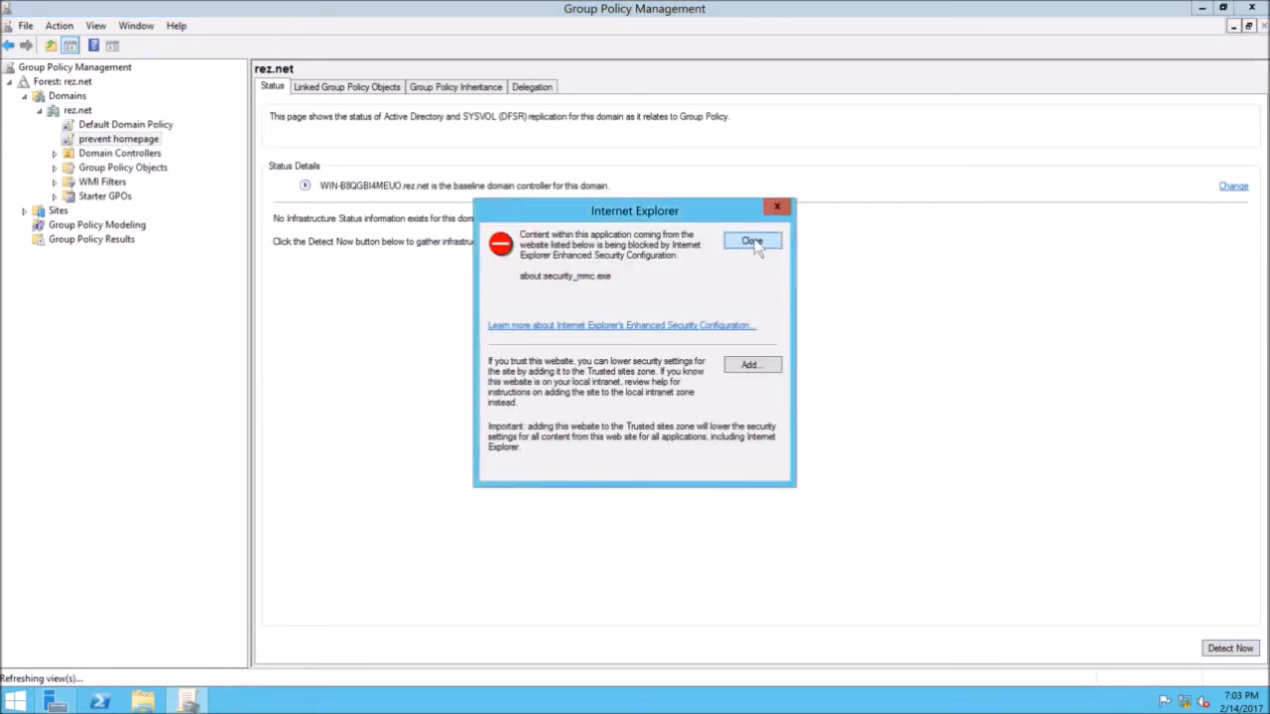
click(752, 241)
click(757, 385)
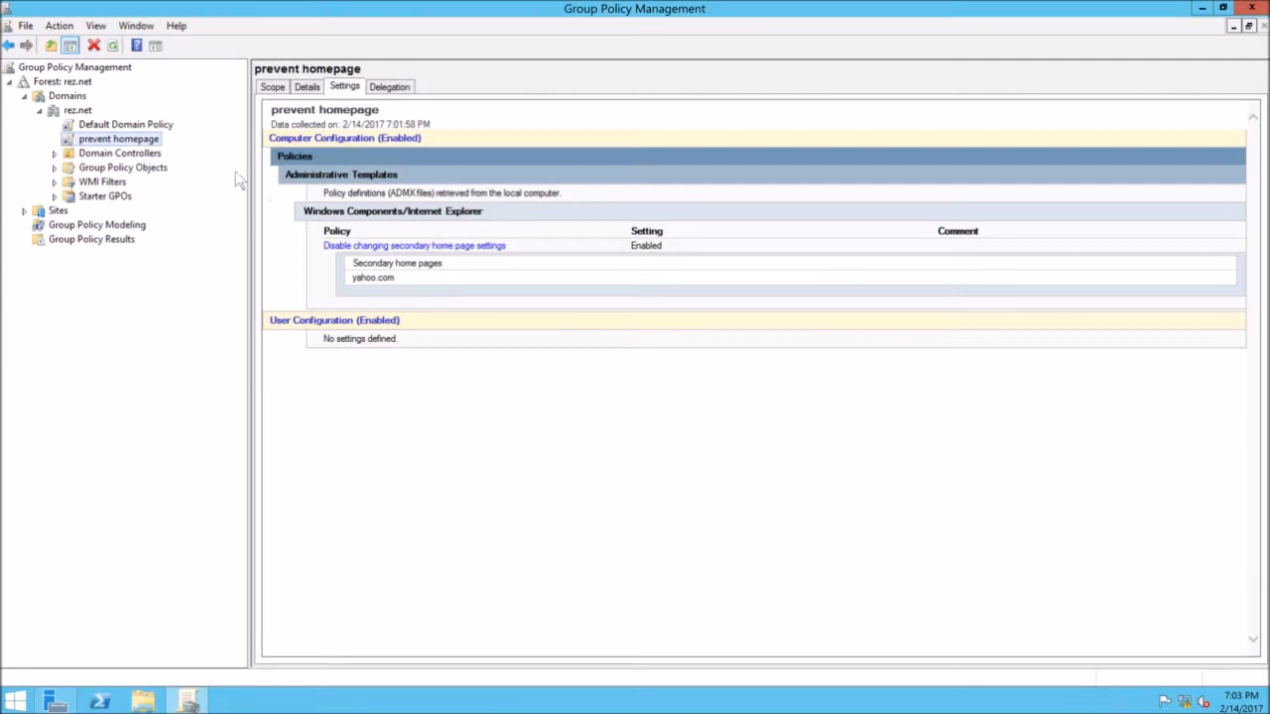
Step: Open the "prevent homepage" GPO for editing and show the Control Panel folder under Computer Configuration's Administrative Templates
right_click(140, 139)
click(176, 147)
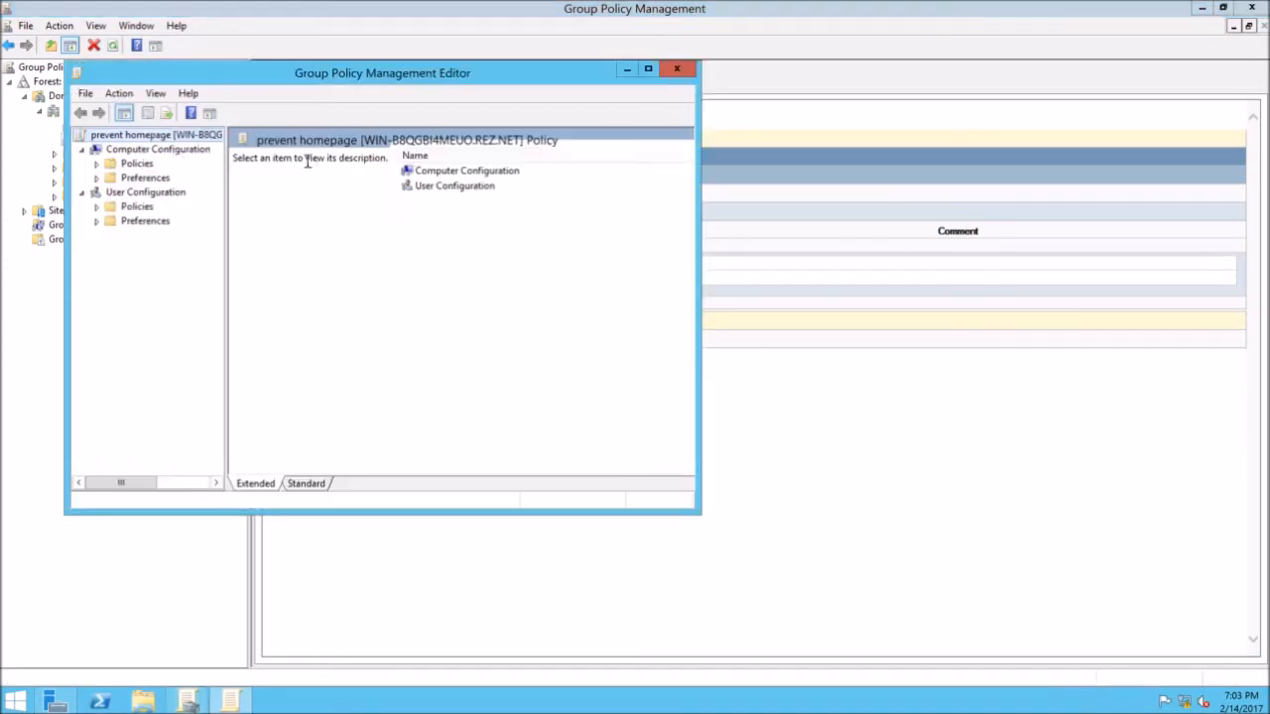
click(96, 164)
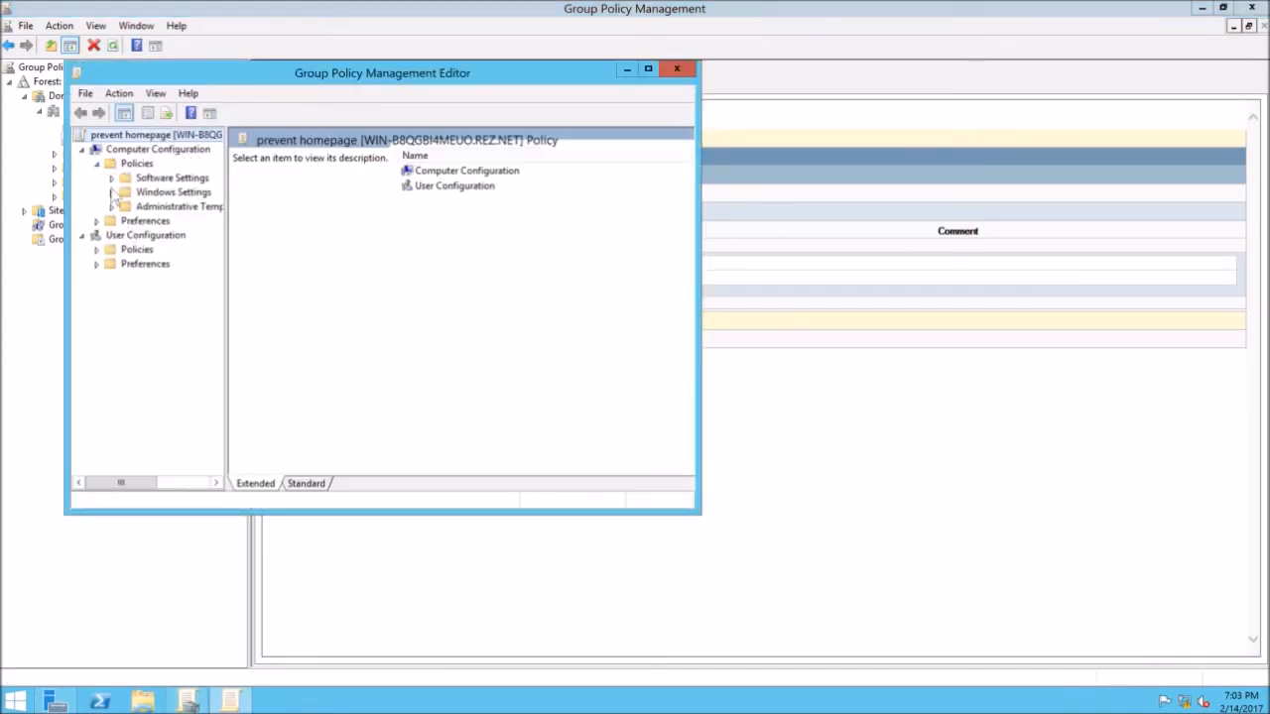
click(111, 206)
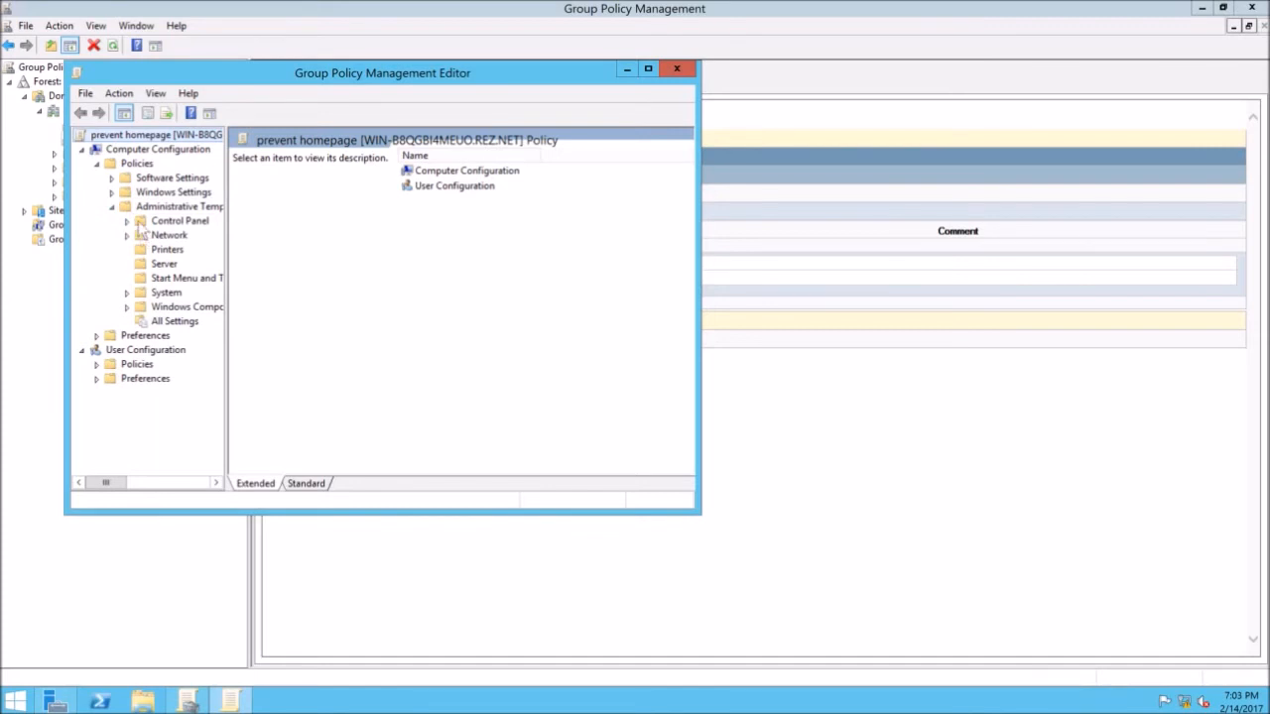
click(141, 223)
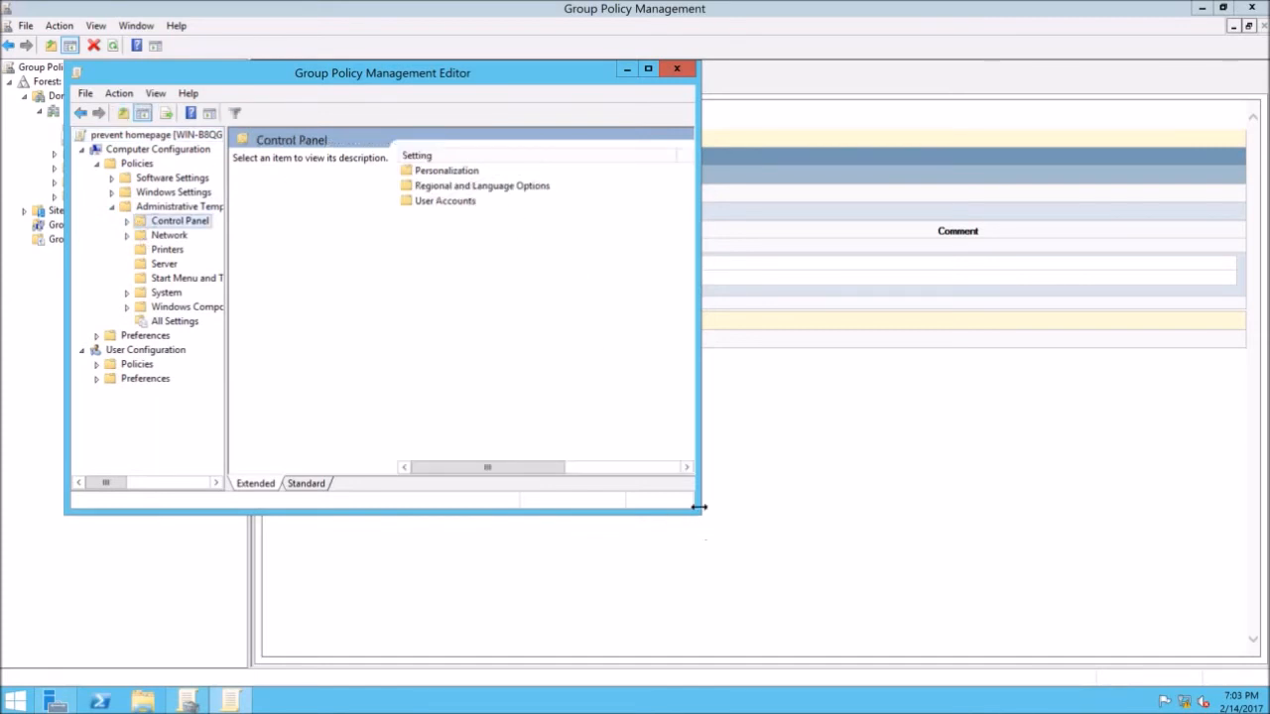
Step: Enlarge the policy editor and widen its tree, then list the Windows Components policy folders
drag(700, 512, 980, 609)
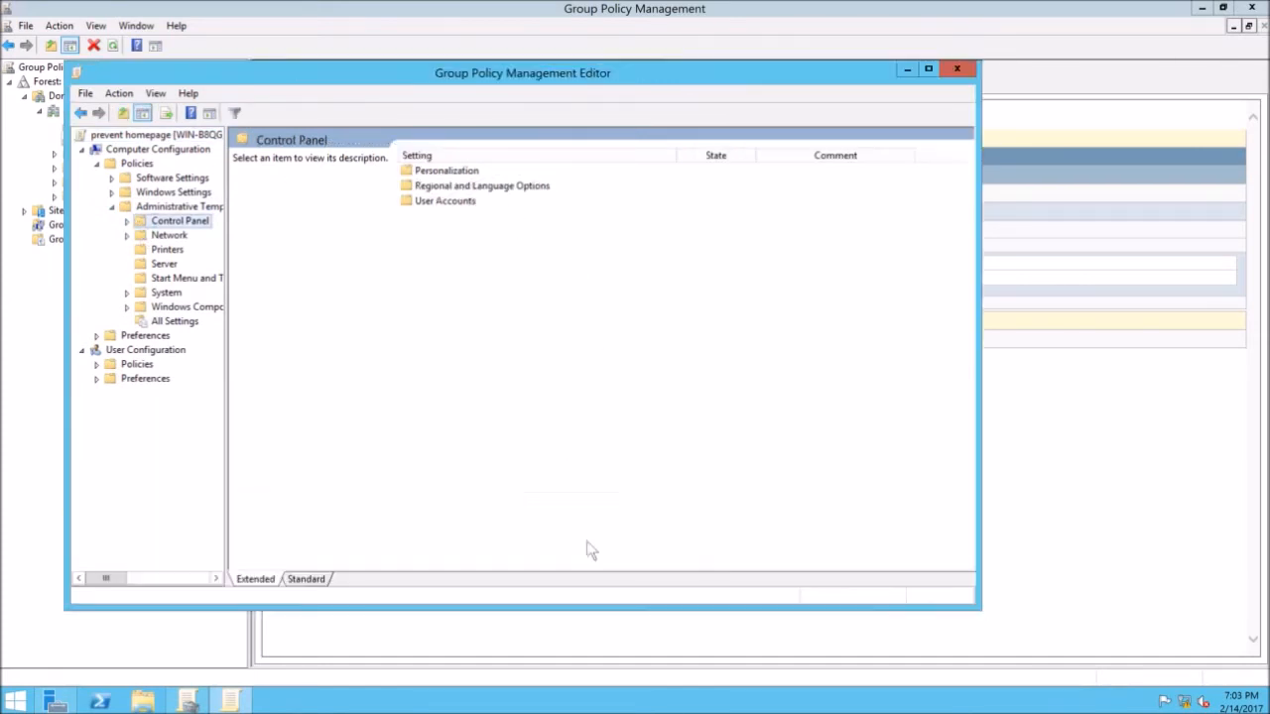
drag(228, 403, 302, 395)
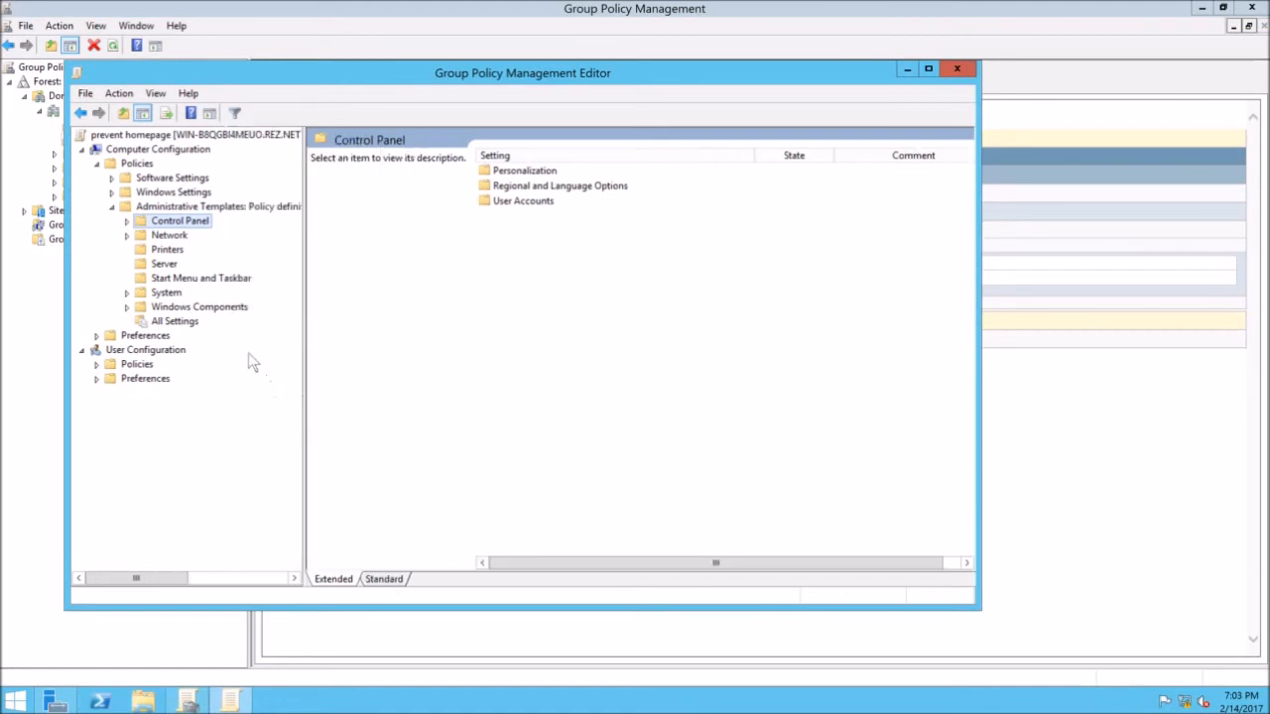
click(217, 308)
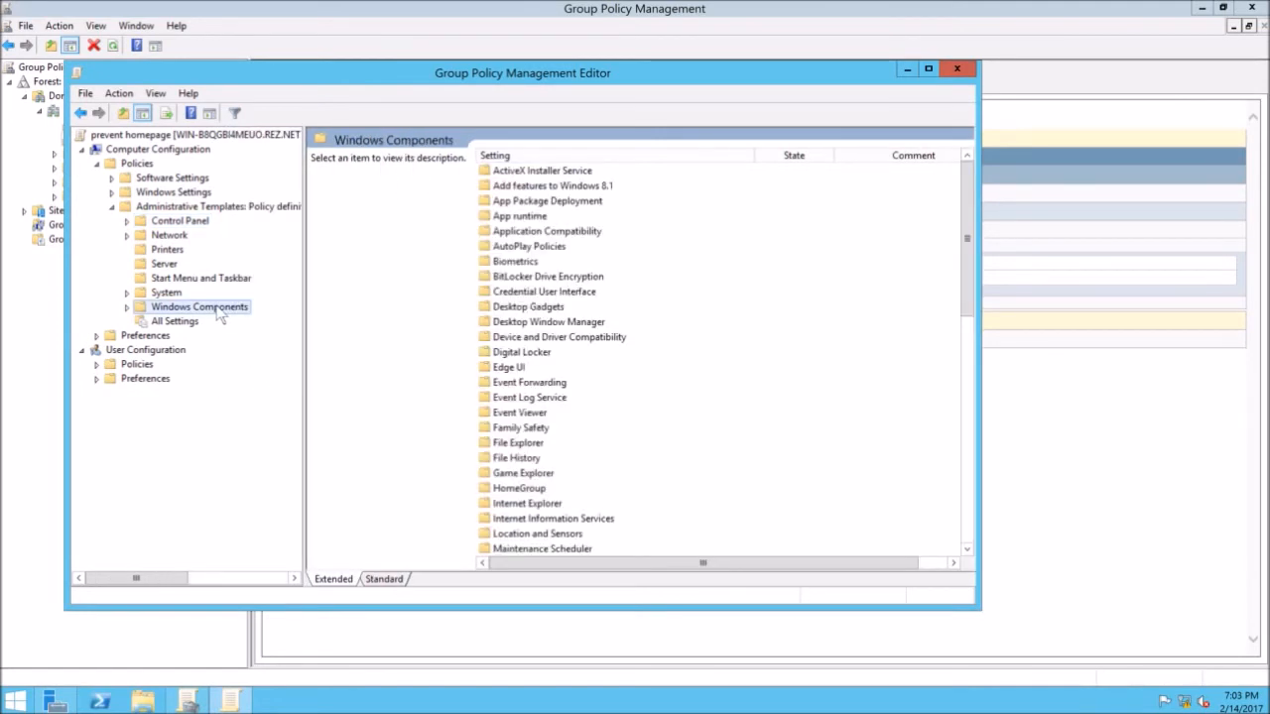
Step: Review the "Force a specific default lock screen image" policy under Control Panel's Personalization, then close it unchanged along with the policy editor
click(169, 221)
click(545, 174)
double_click(546, 174)
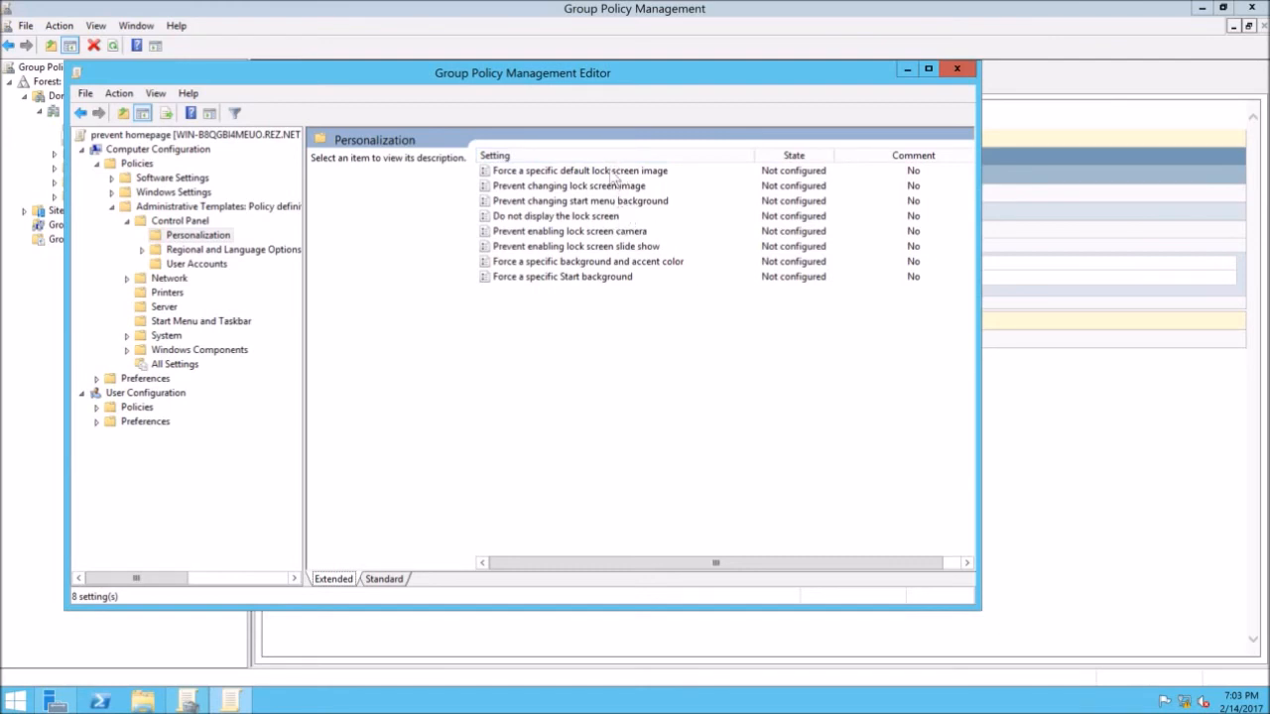
click(611, 171)
double_click(611, 172)
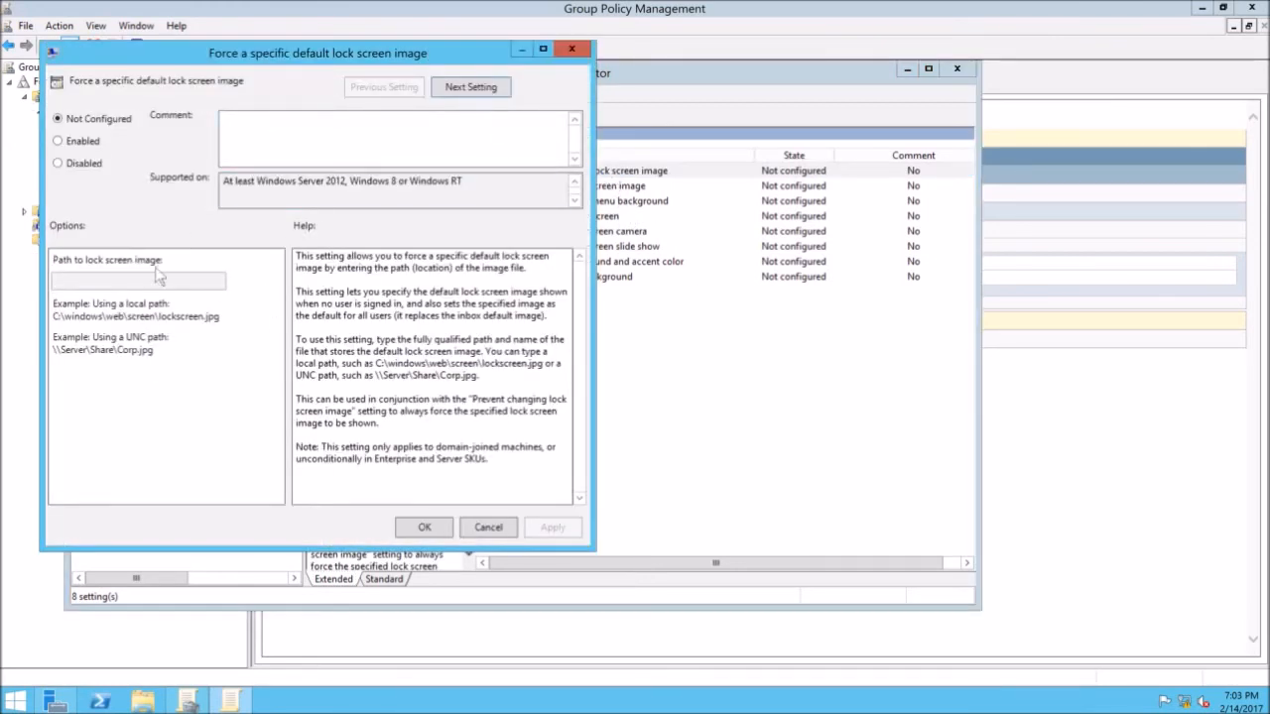
click(488, 528)
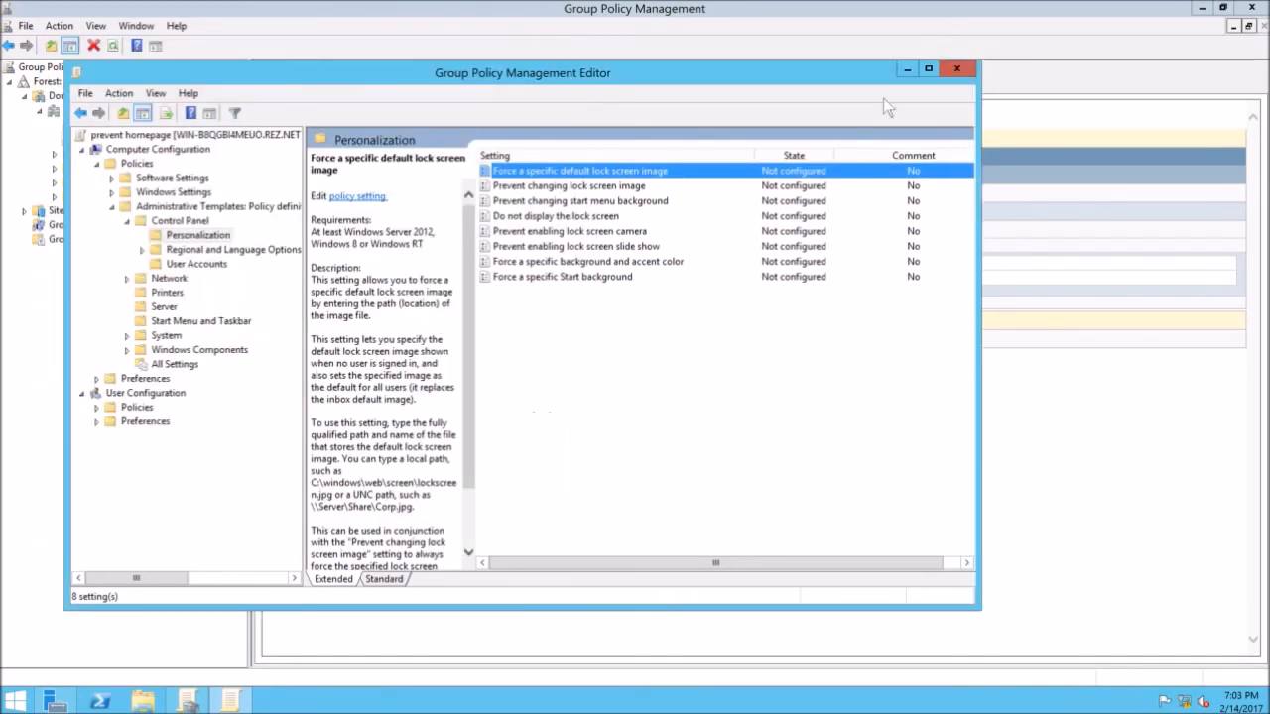
click(957, 70)
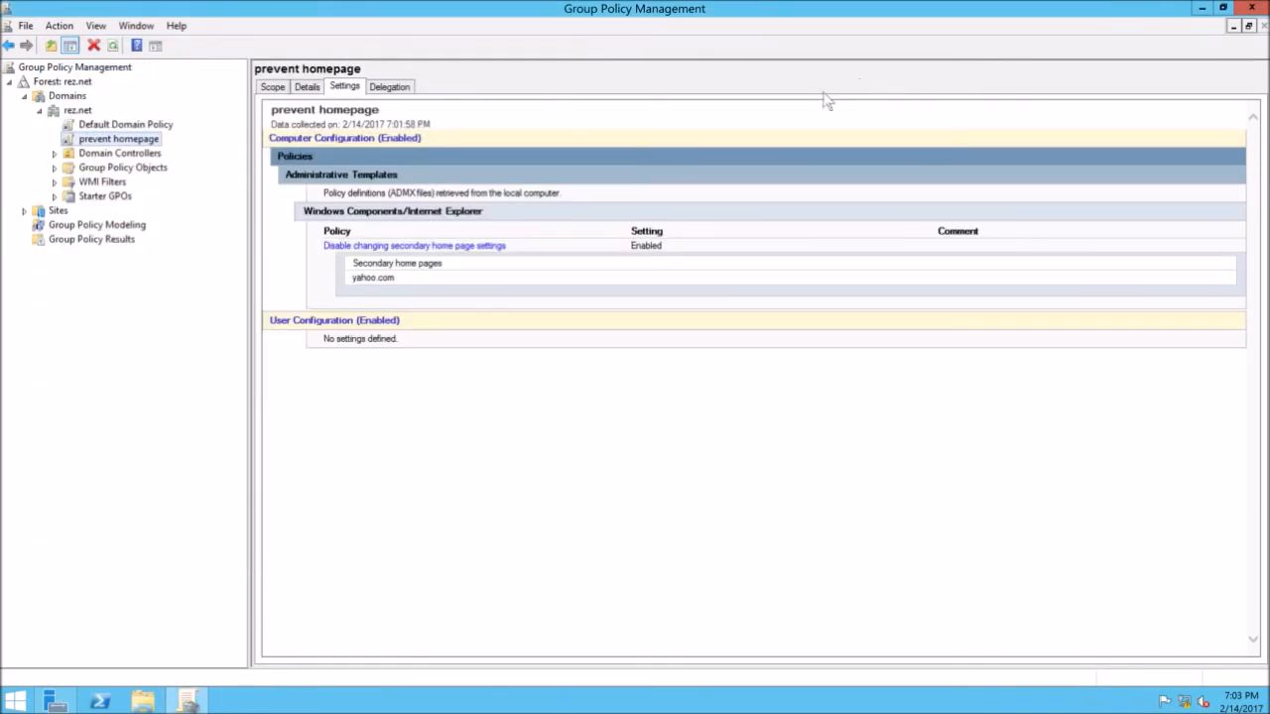